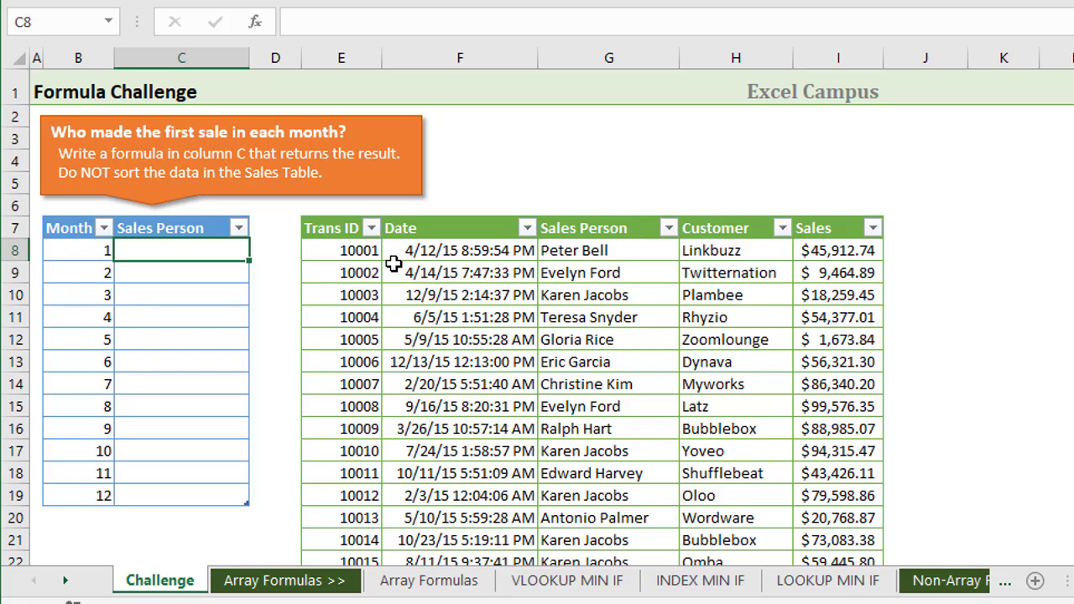
click(406, 582)
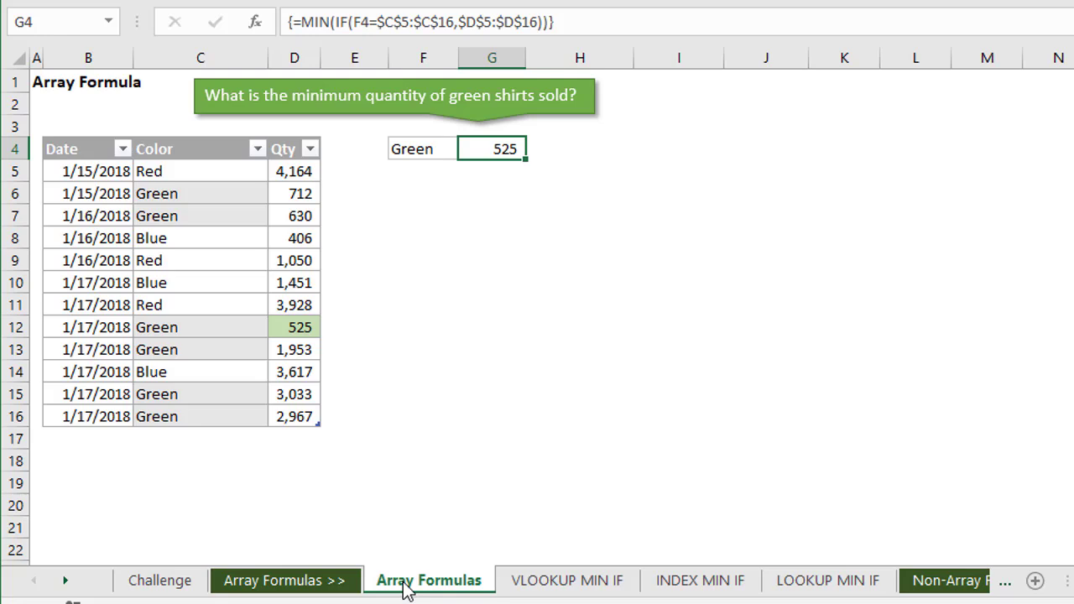
click(566, 589)
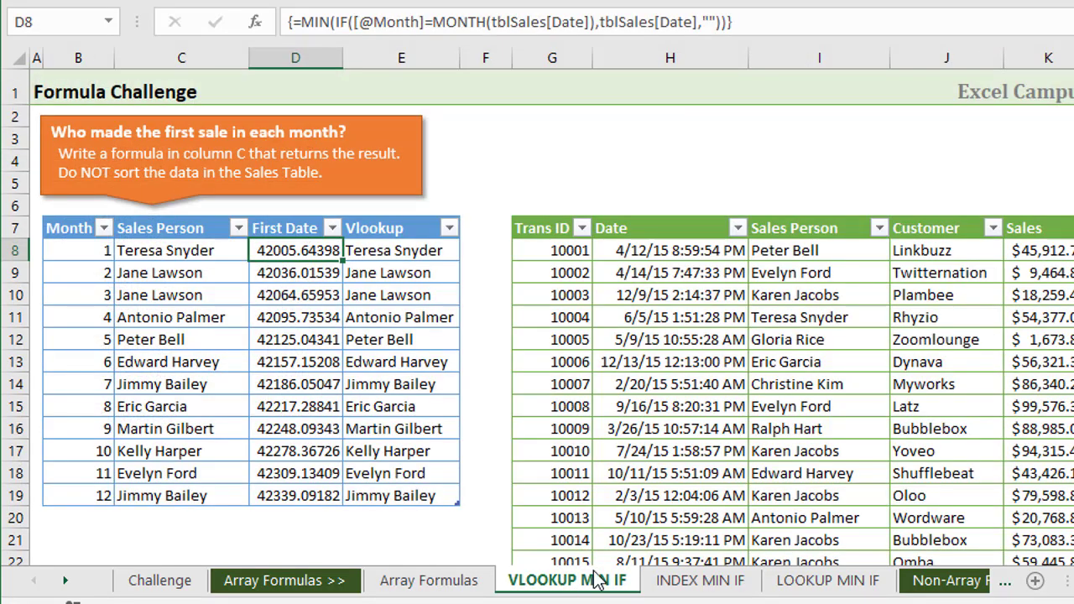
click(669, 586)
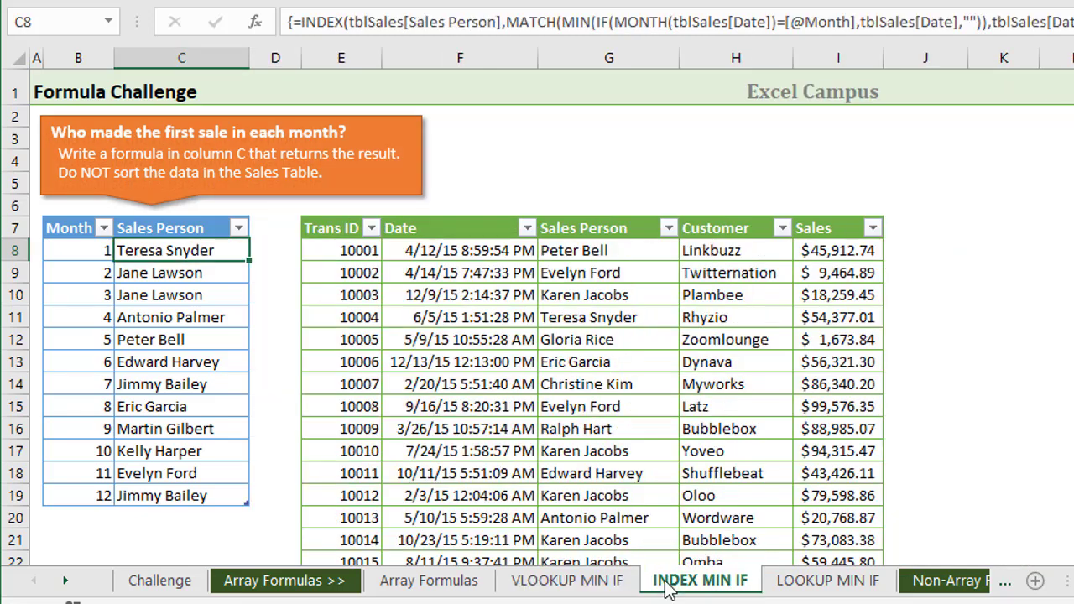
click(67, 581)
click(67, 581)
click(68, 581)
click(67, 581)
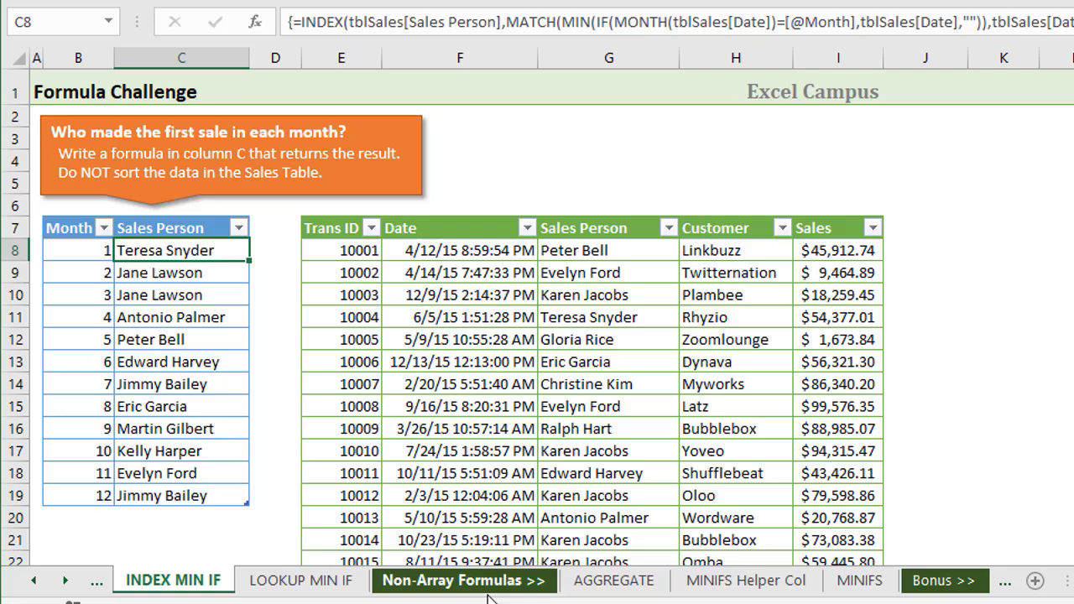
click(597, 584)
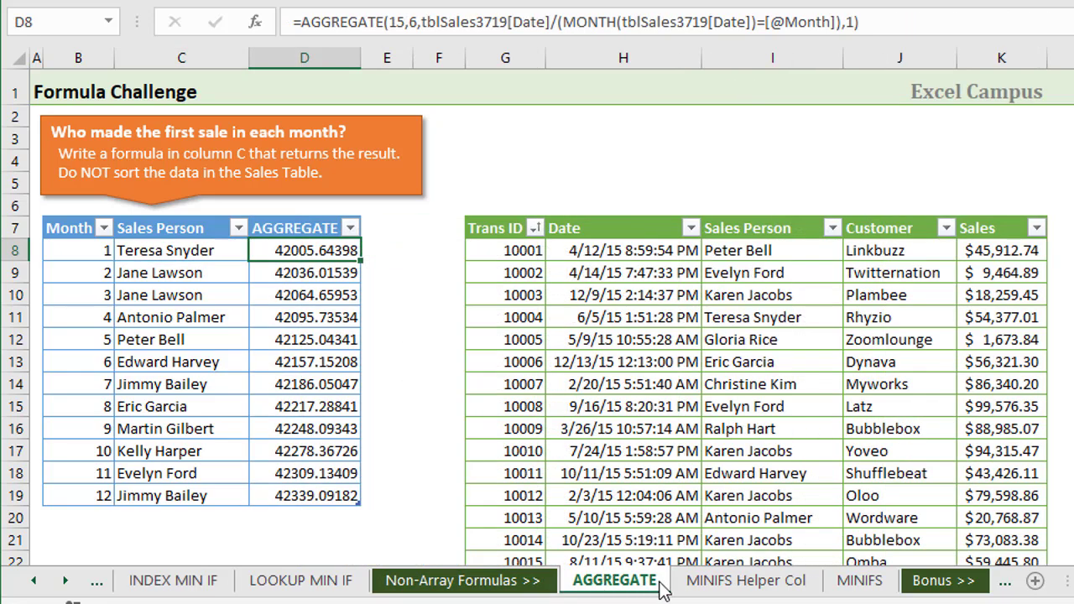
click(698, 585)
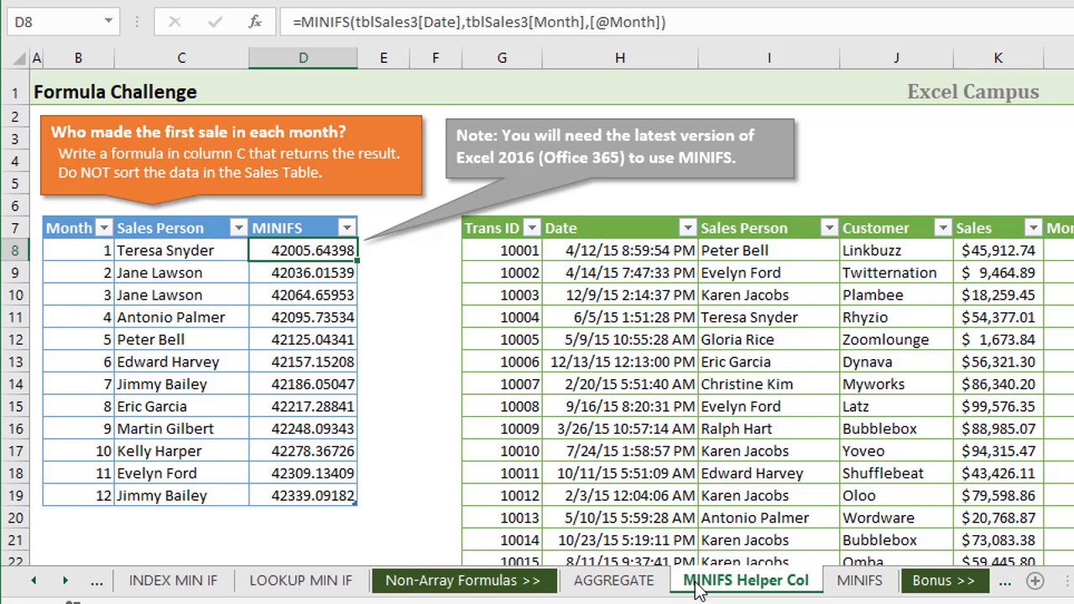
click(617, 584)
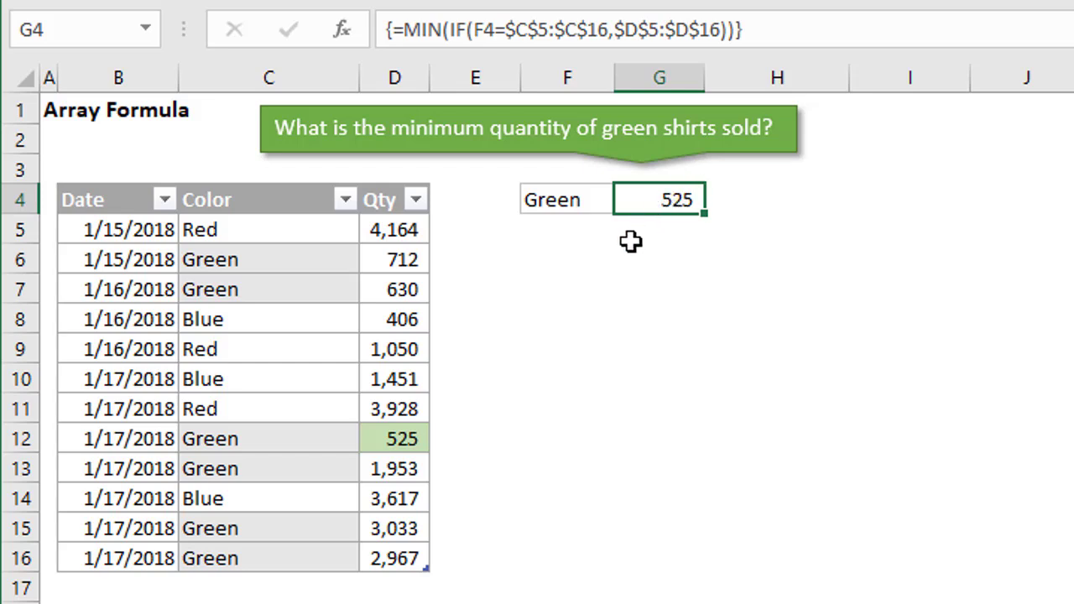
Replace G4's contents with =MIN(D5:D16) over all quantities
key(Delete)
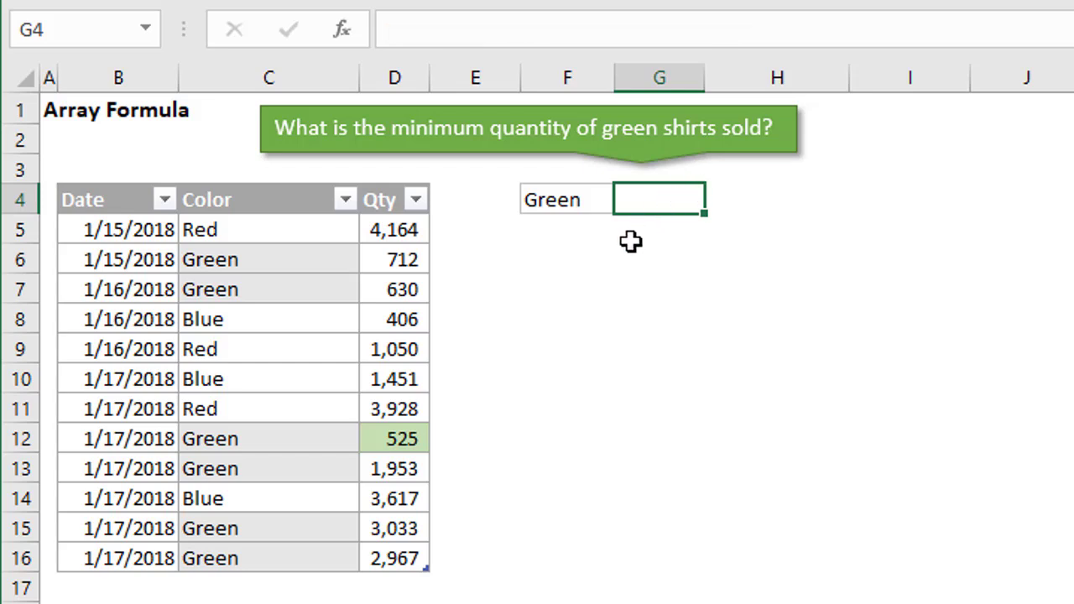
text(=min)
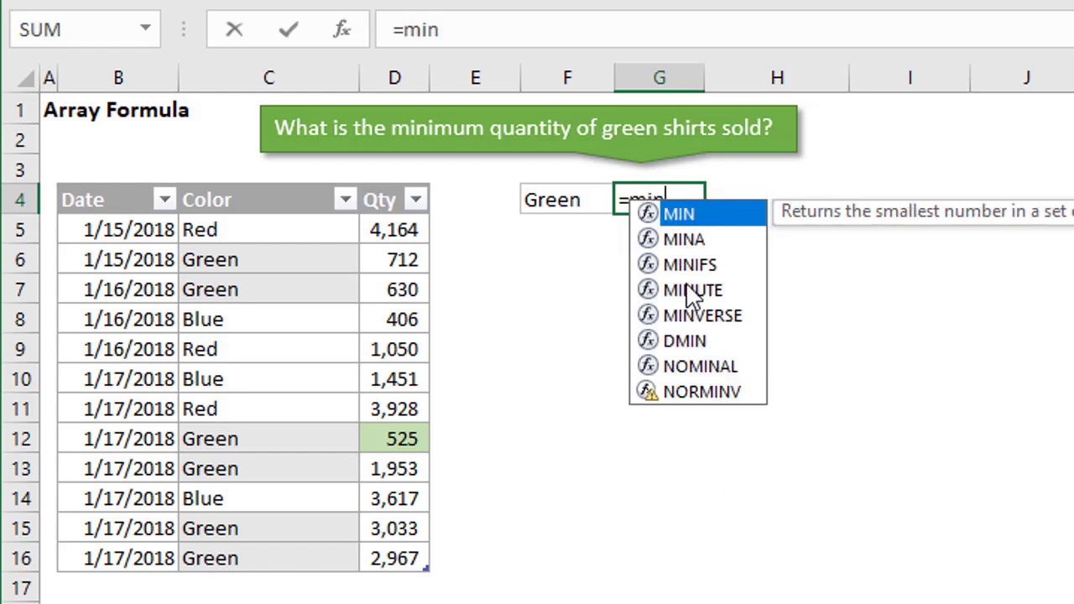
key(Tab)
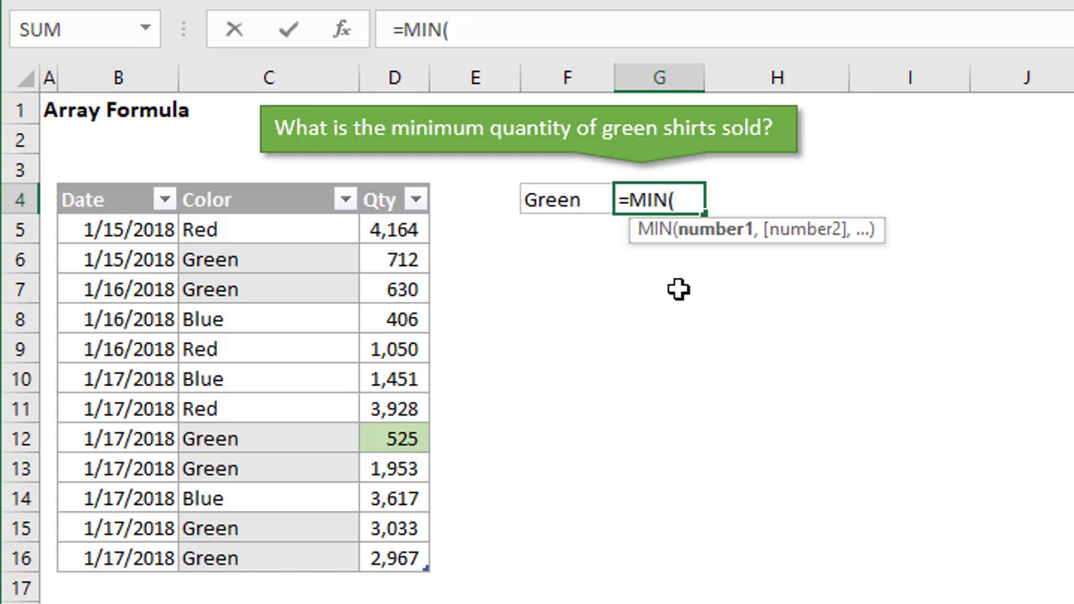
click(394, 234)
drag(395, 233, 411, 558)
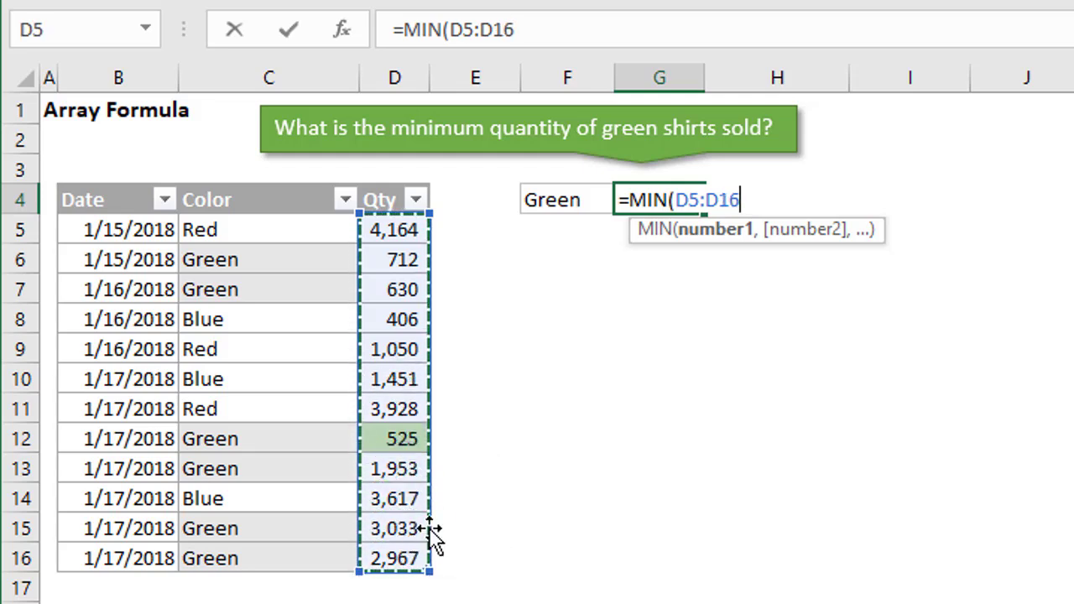
key(Return)
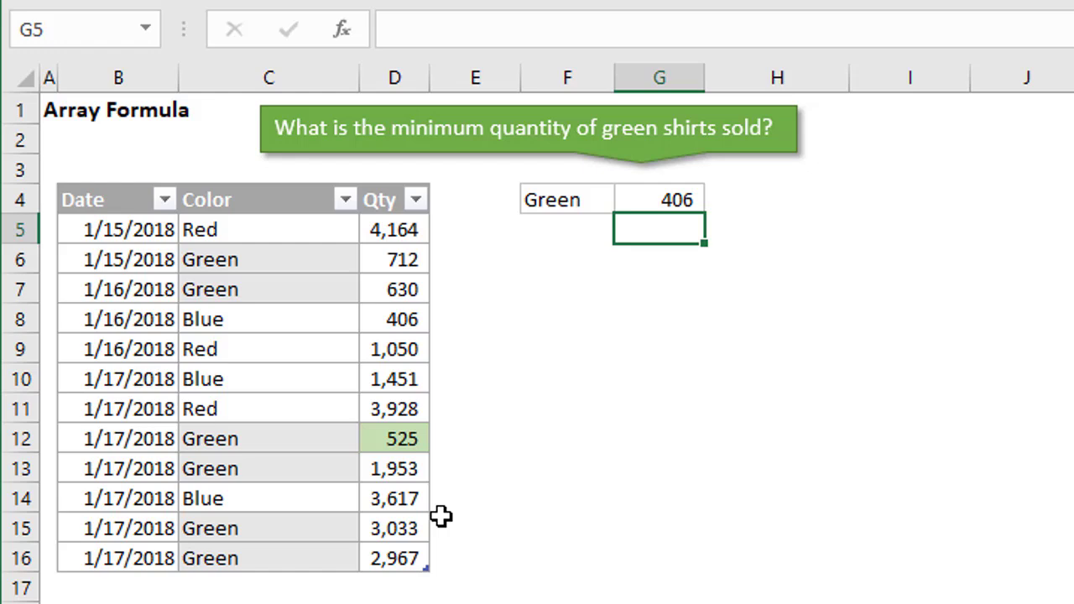
Edit G4 to =MIN(D6:D7,D12:D13,D15:D16) so it returns 525
click(653, 201)
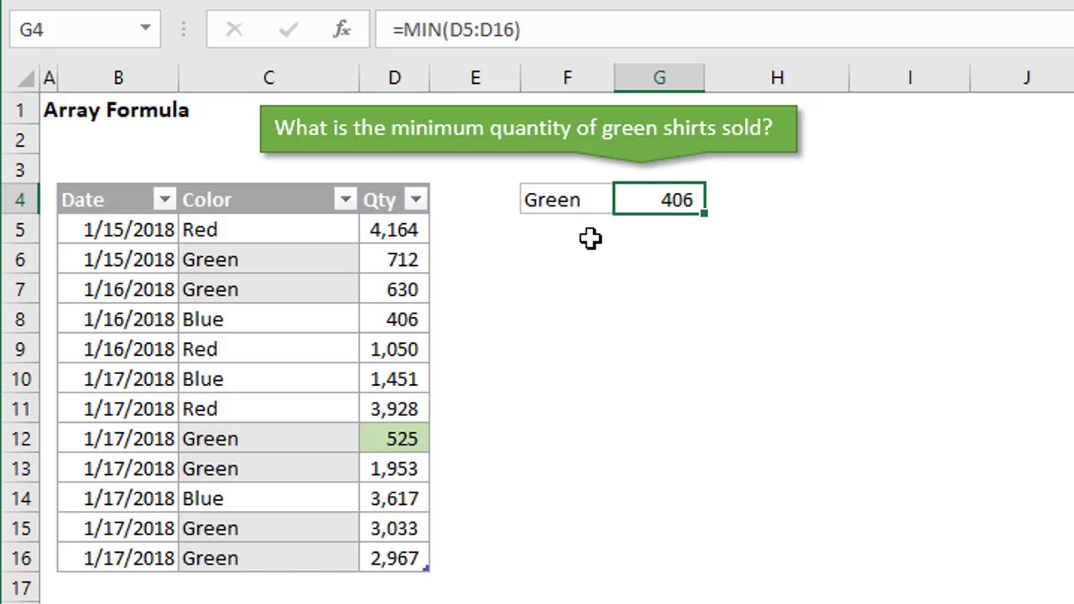
key(F2)
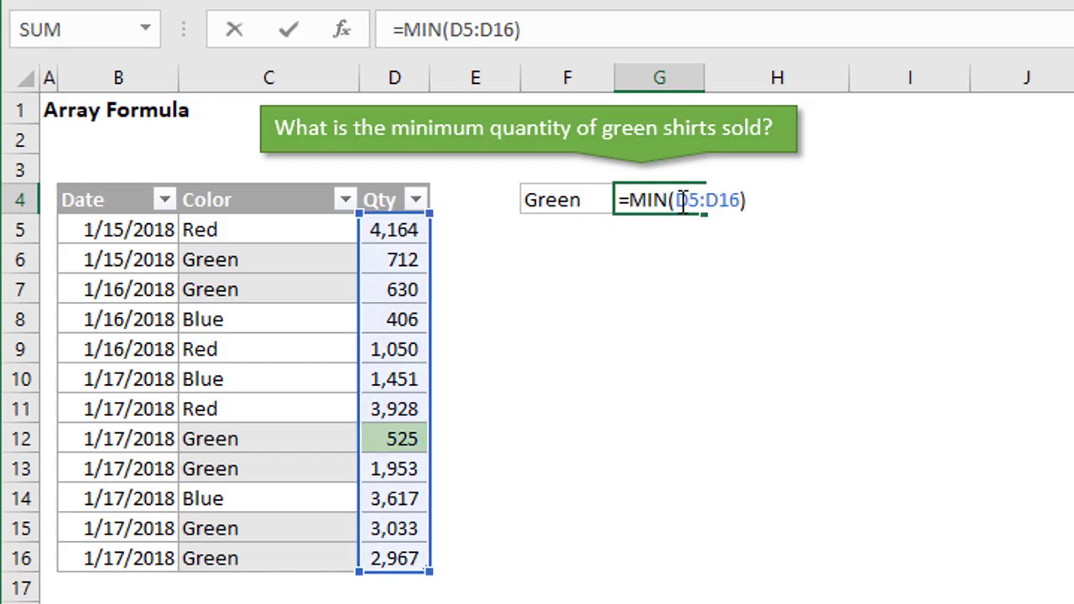
drag(679, 198, 742, 199)
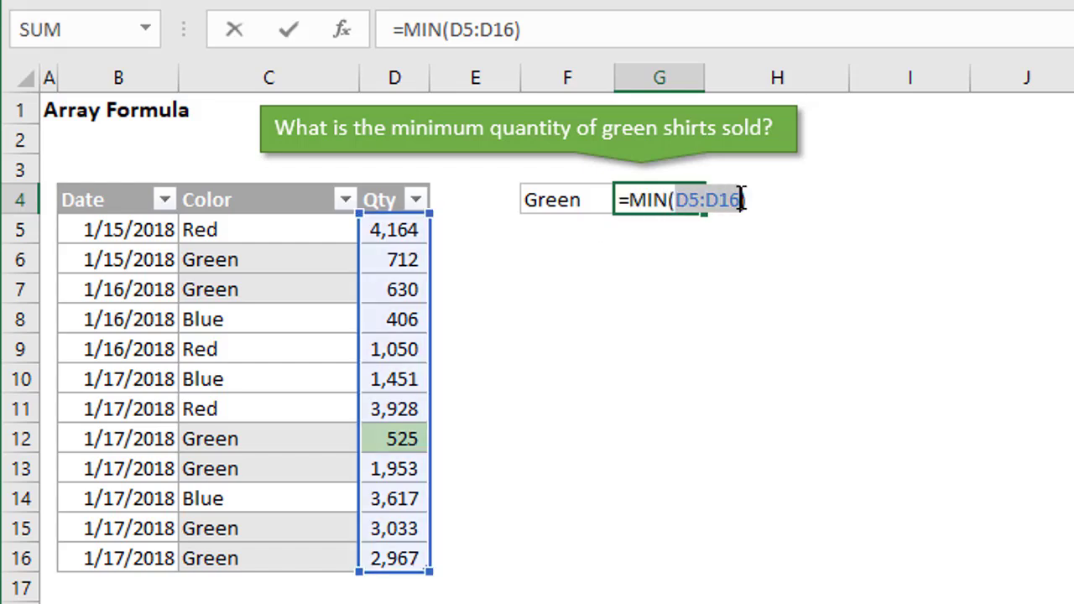
key(Delete)
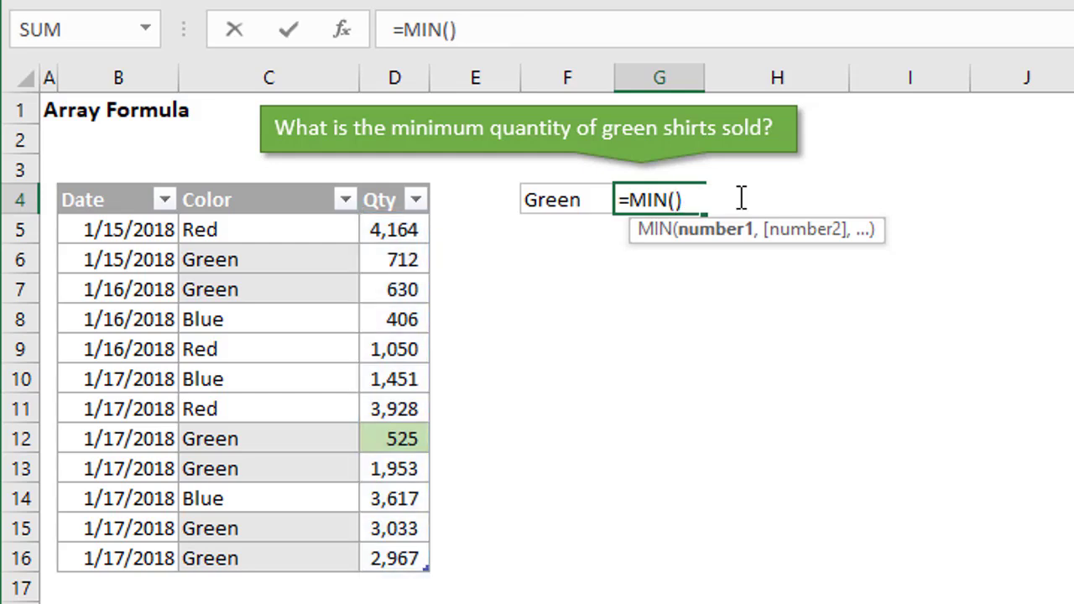
drag(383, 256, 382, 291)
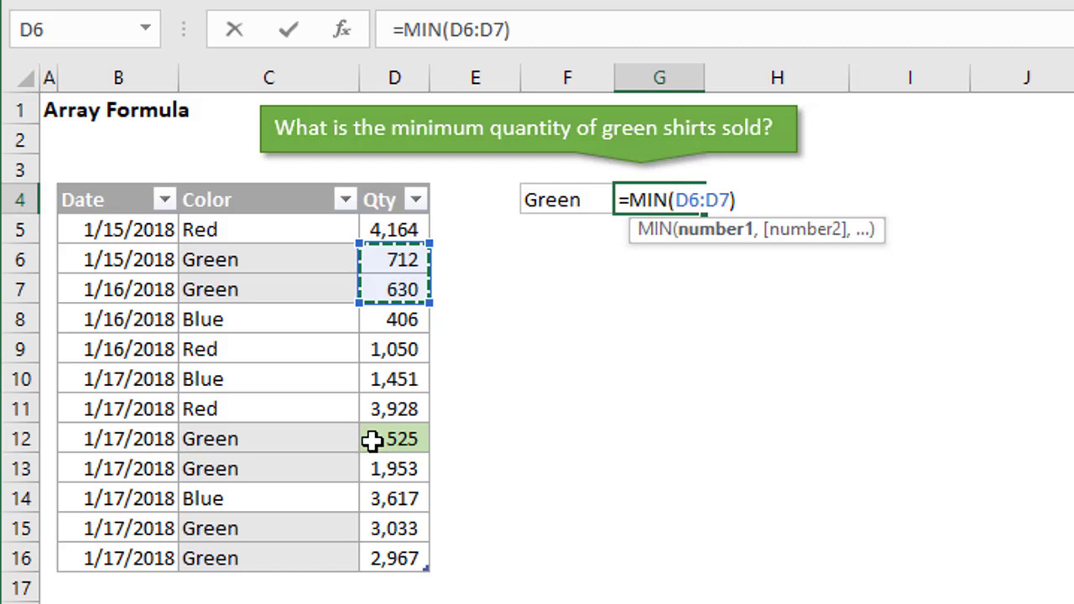
text(,)
drag(372, 440, 377, 474)
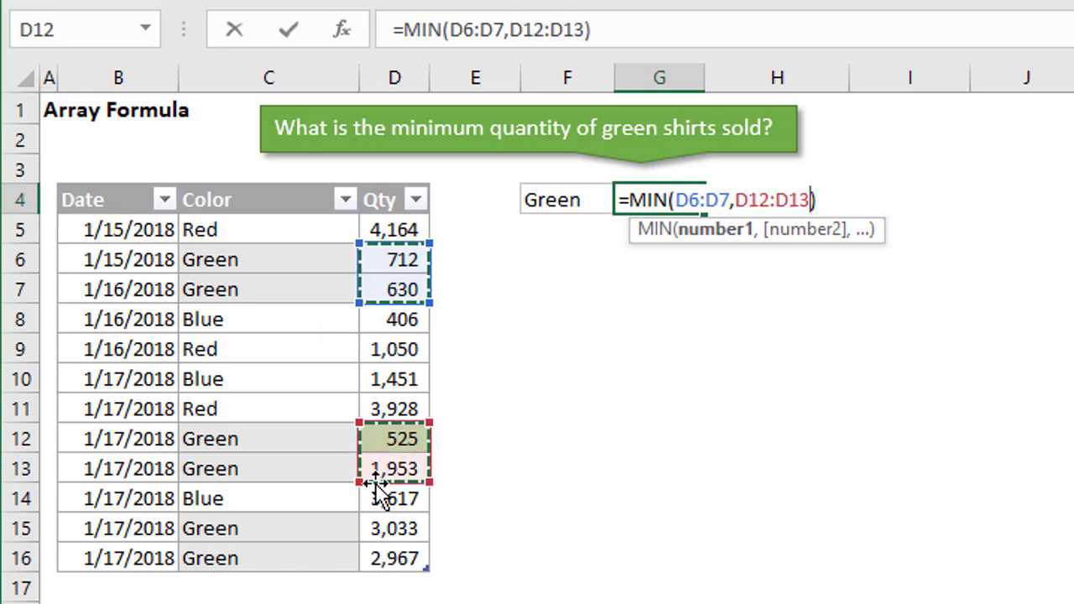
text(,)
drag(374, 524, 375, 556)
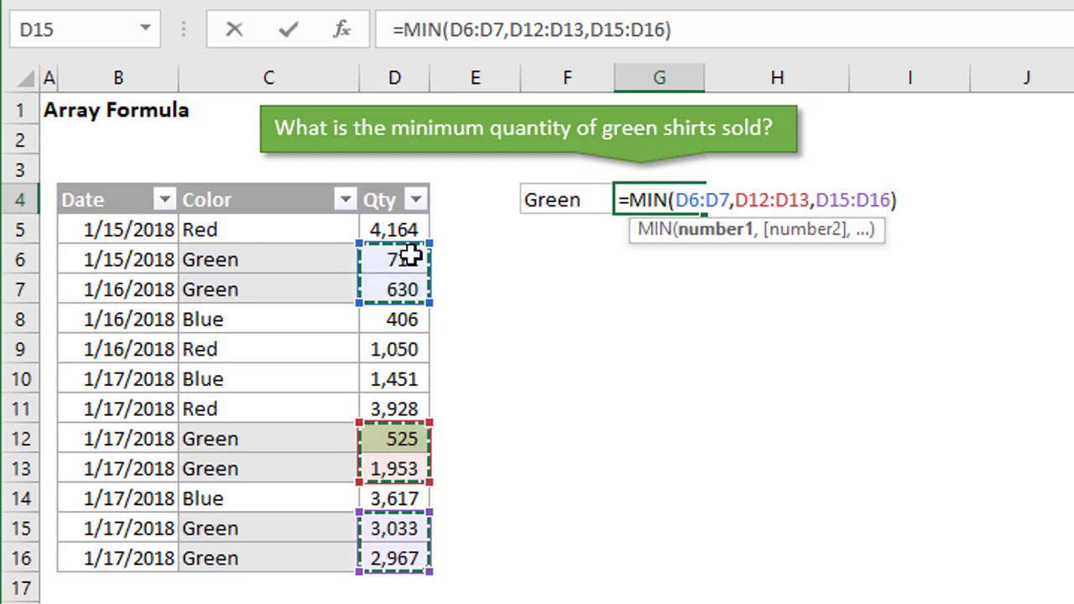
key(Return)
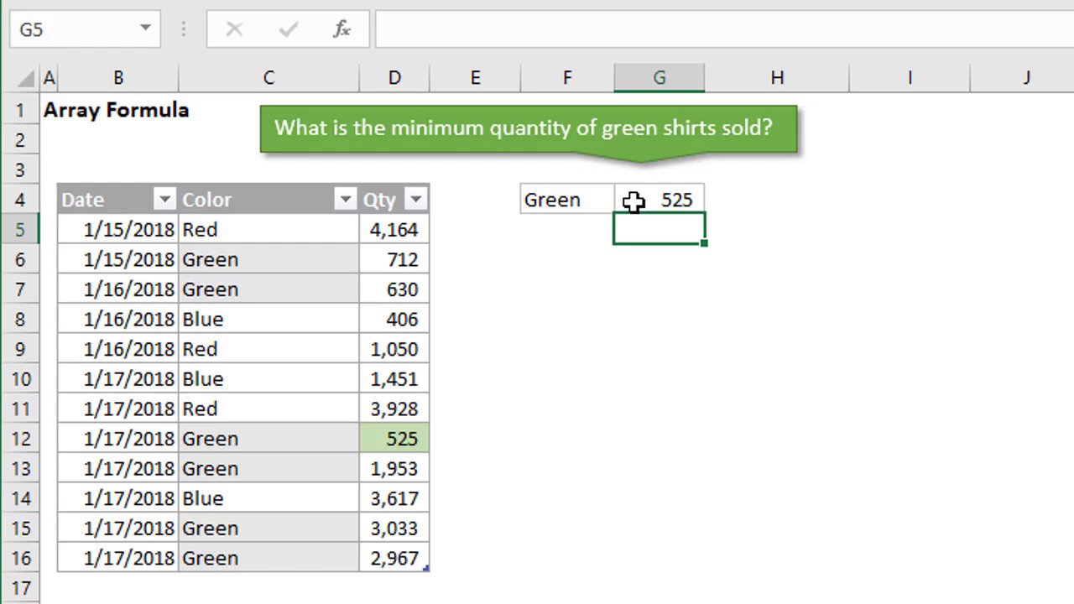
Replace MIN's three ranges with IF(F4=$C$5:$C$16 as the colour test
click(634, 202)
double_click(633, 201)
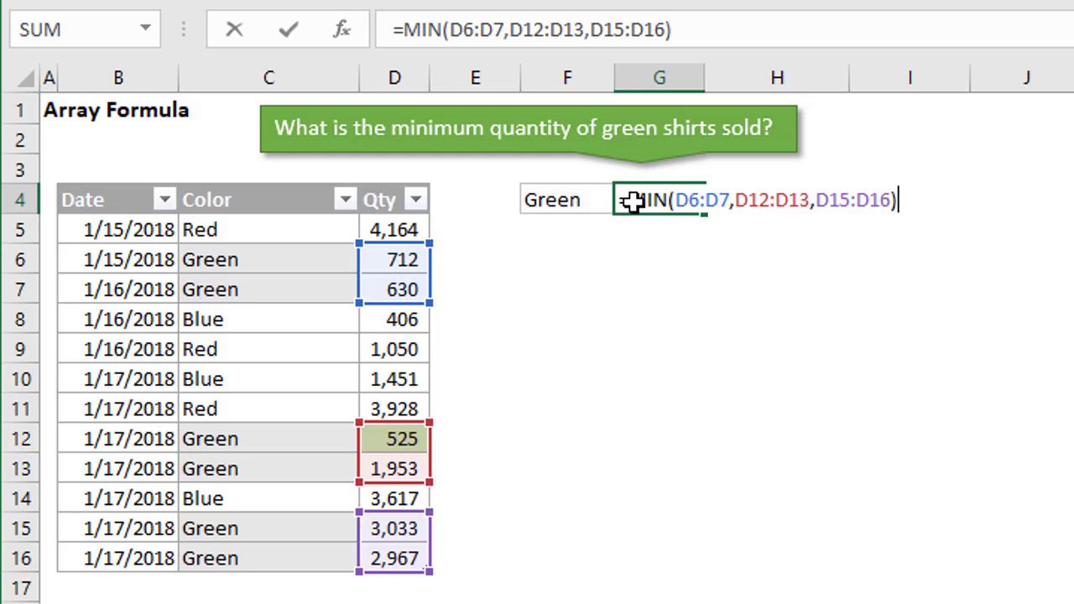
drag(680, 200, 891, 198)
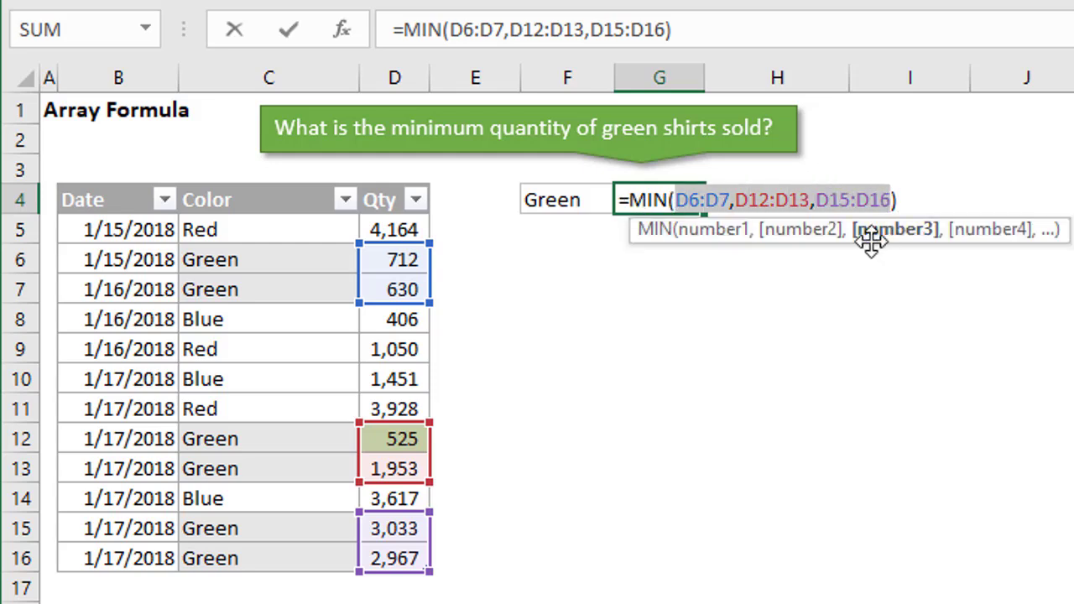
key(Delete)
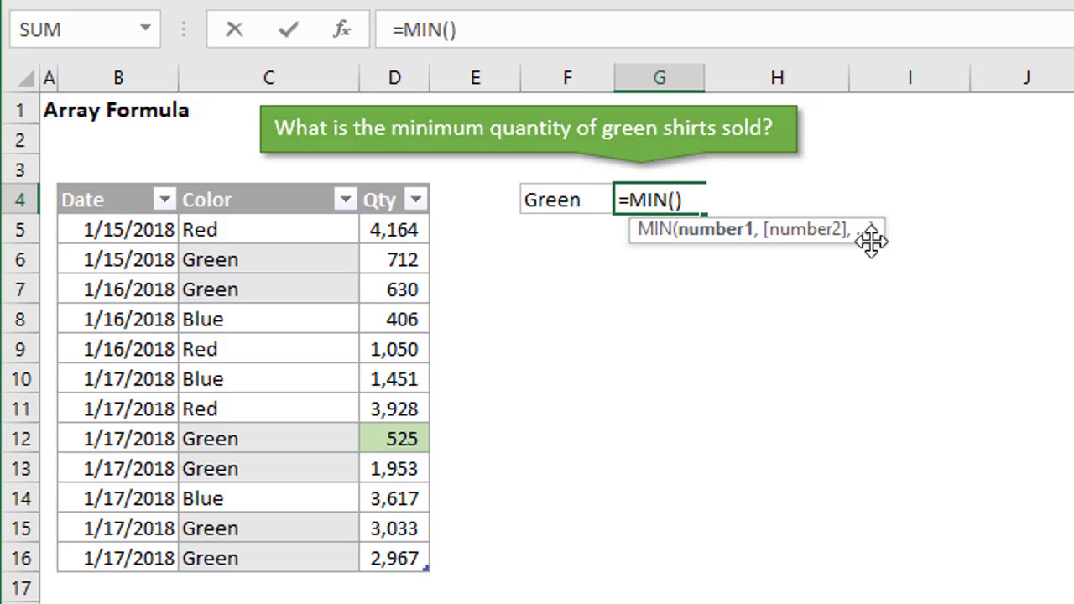
text(if)
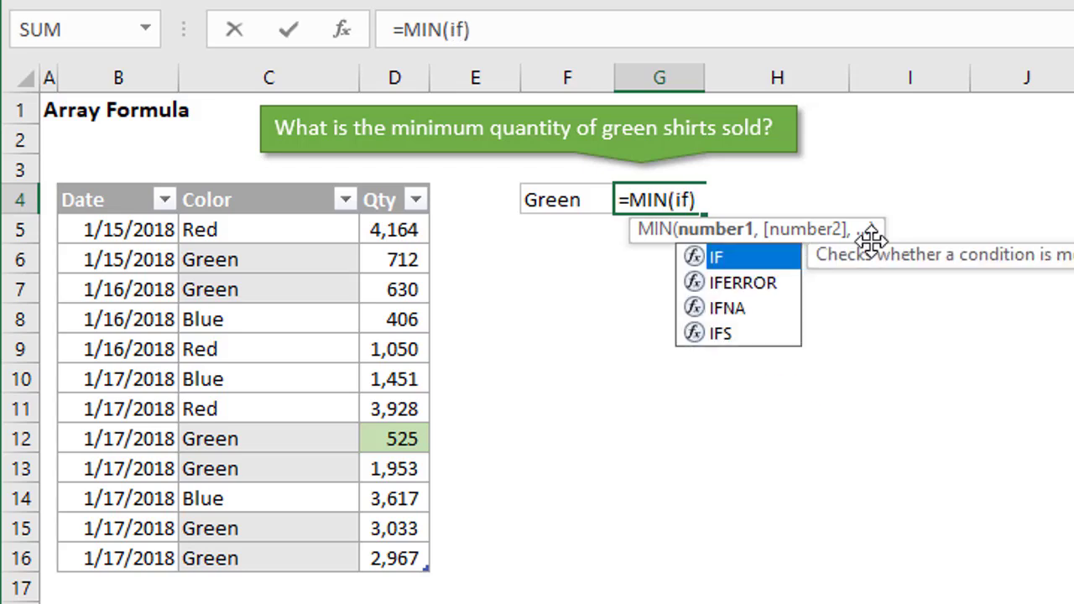
text(()
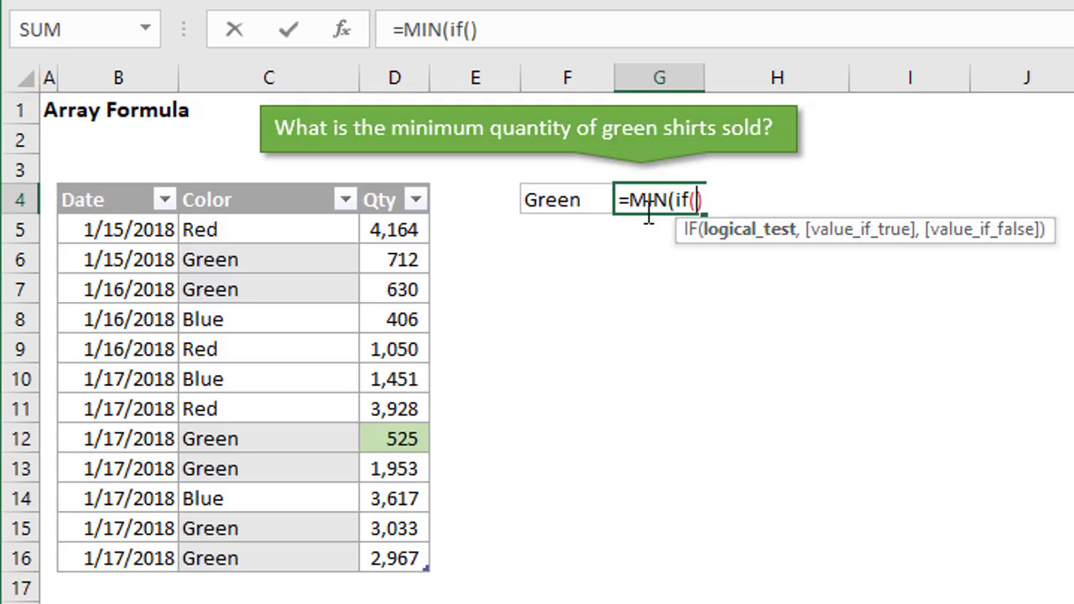
click(573, 201)
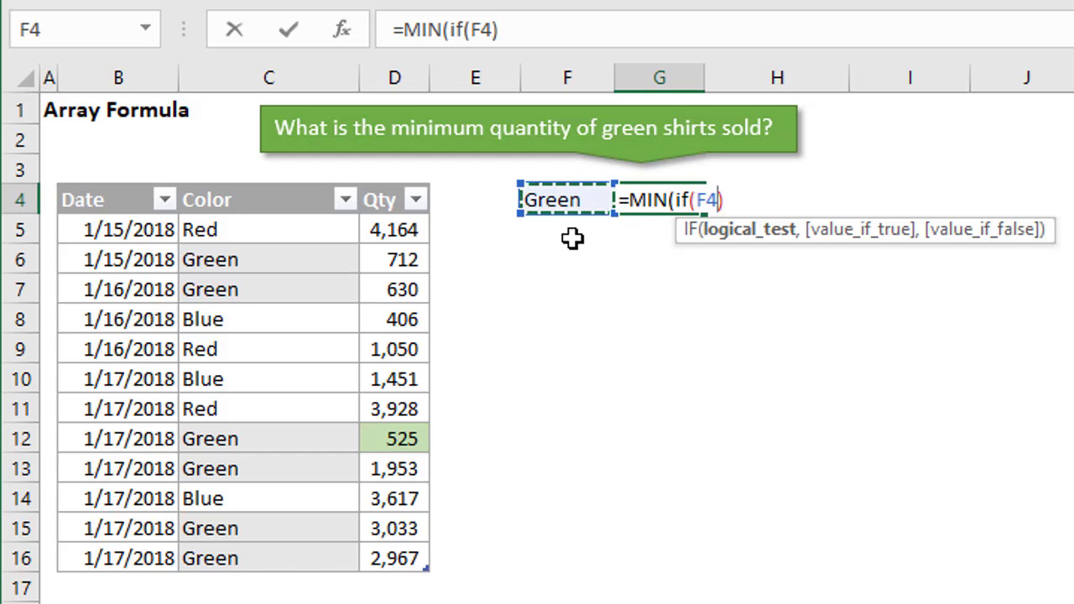
text(=)
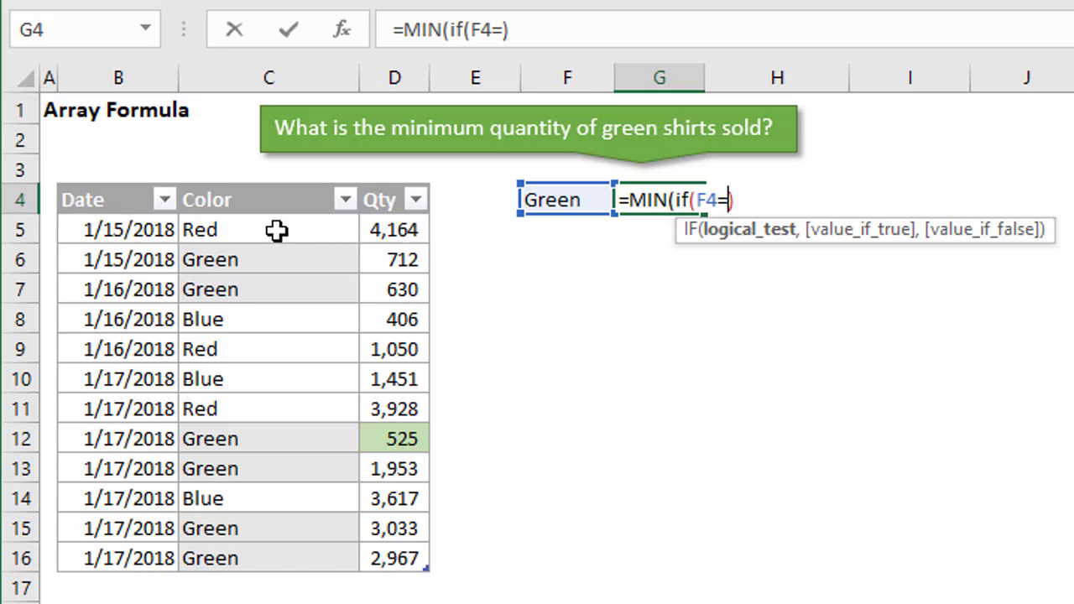
drag(277, 230, 277, 544)
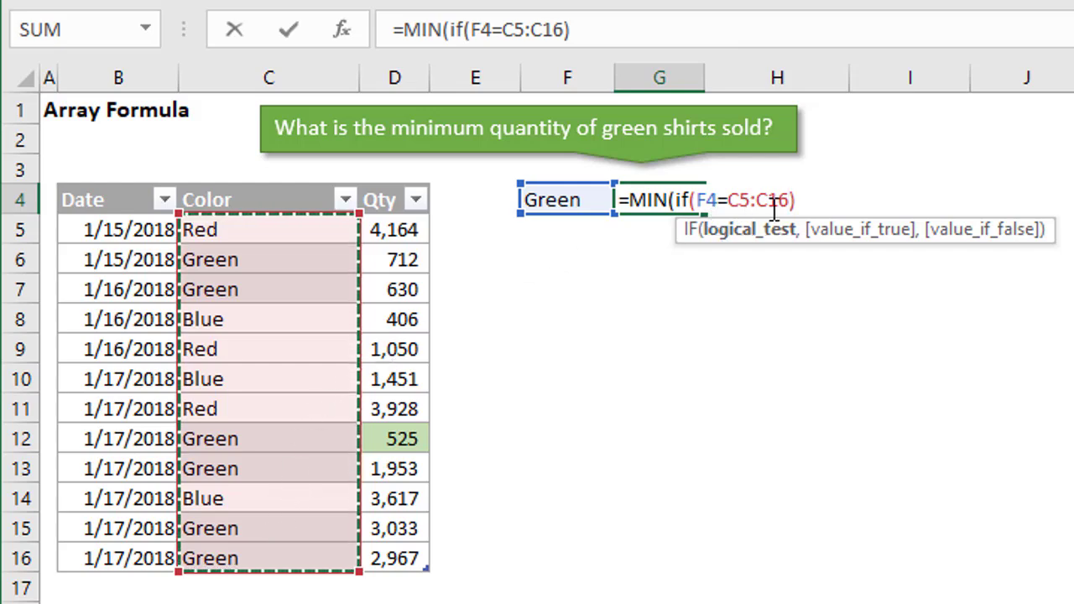
key(F4)
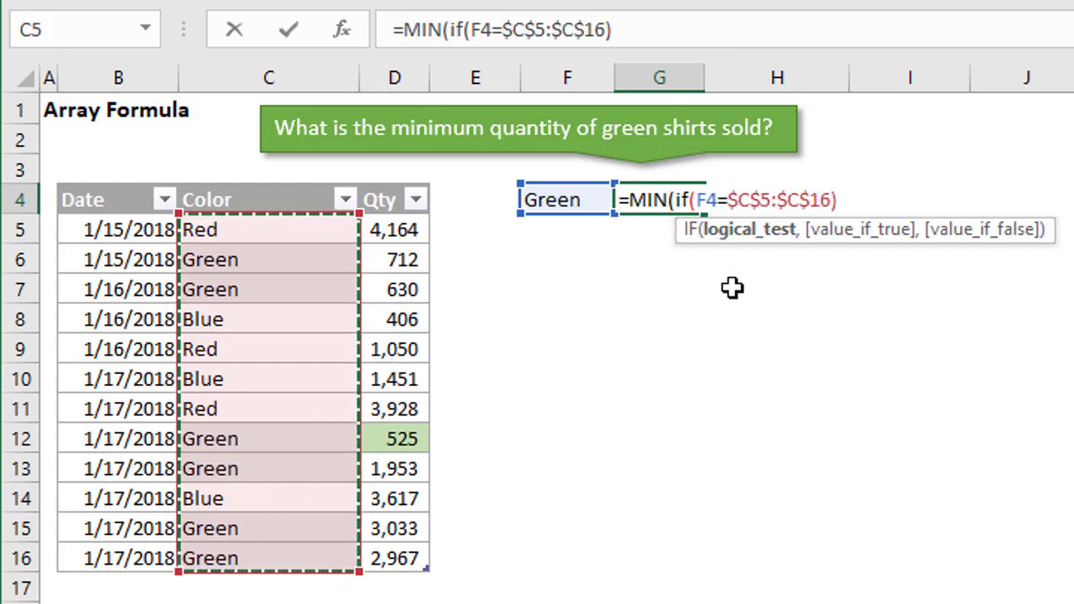
Add $D$5:$D$16 as IF's value argument, with no false argument, and close the parentheses
text(,)
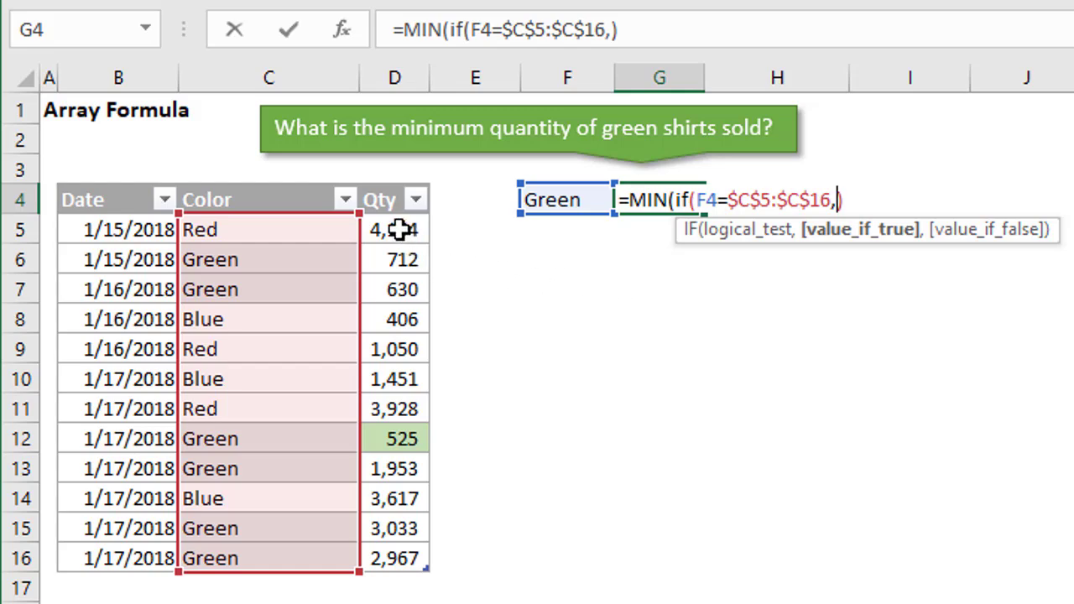
drag(397, 228, 384, 558)
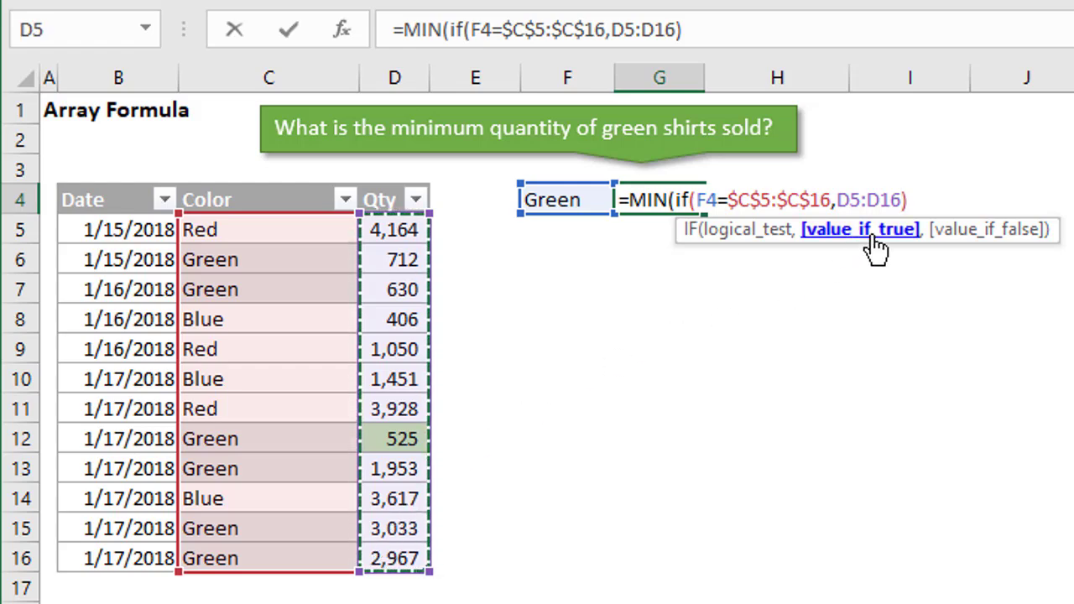
key(F4)
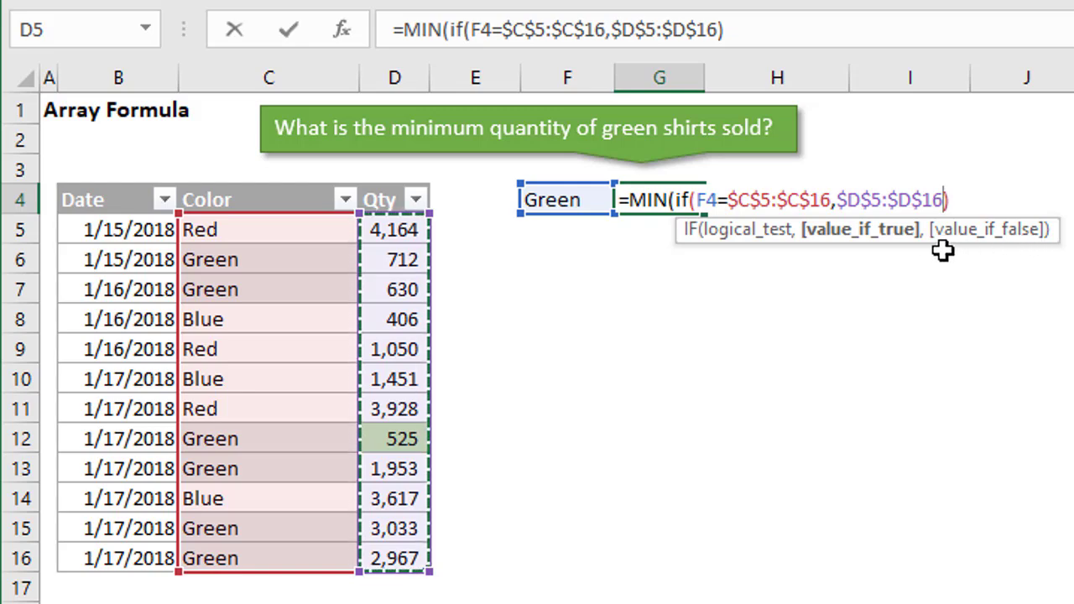
text(,)
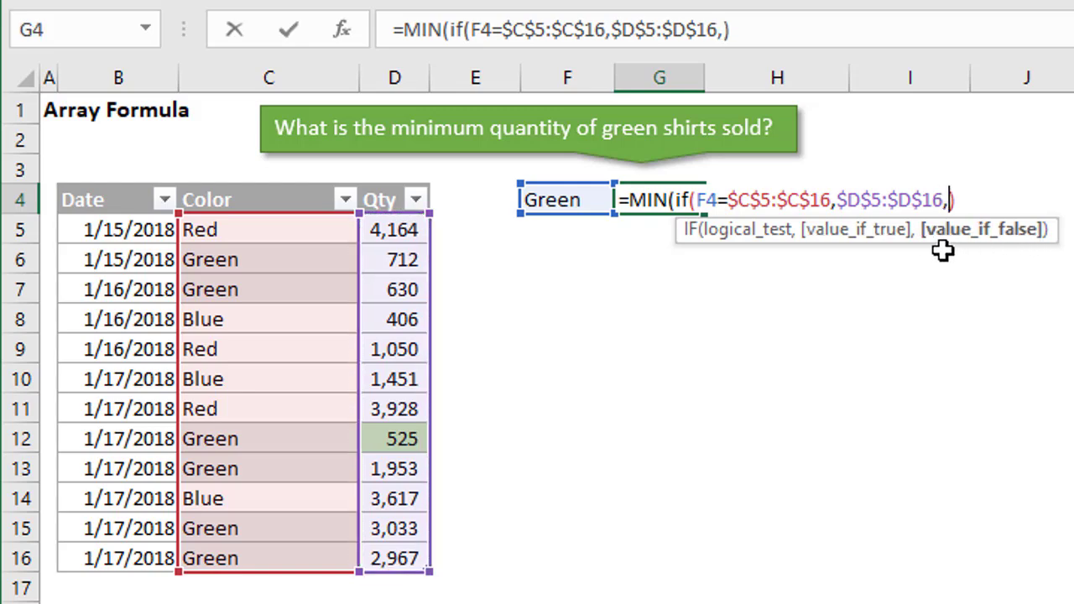
text("")
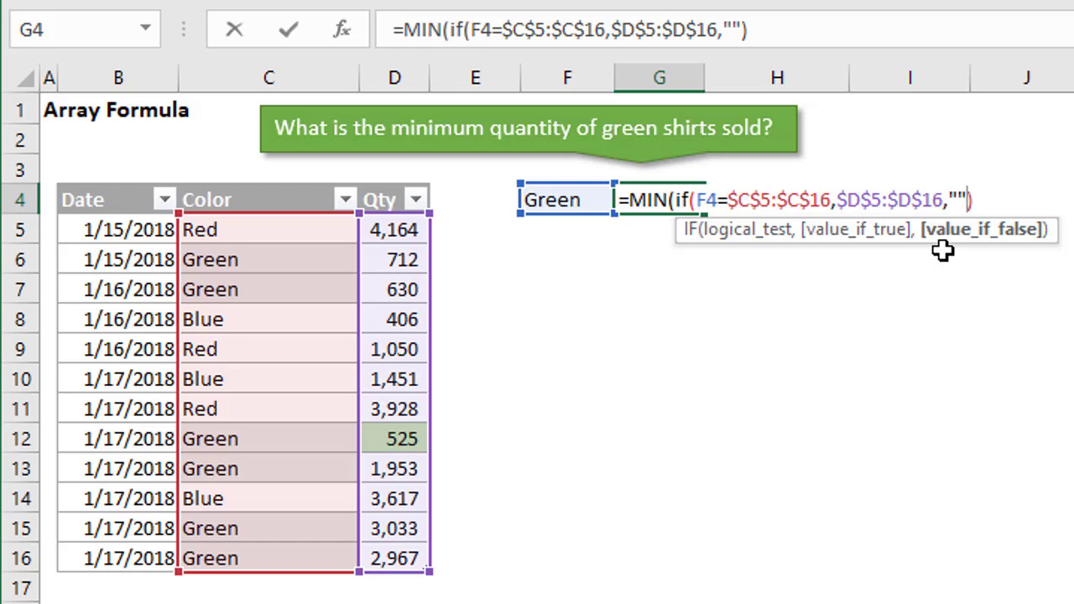
key(BackSpace)
key(BackSpace)
key(BackSpace)
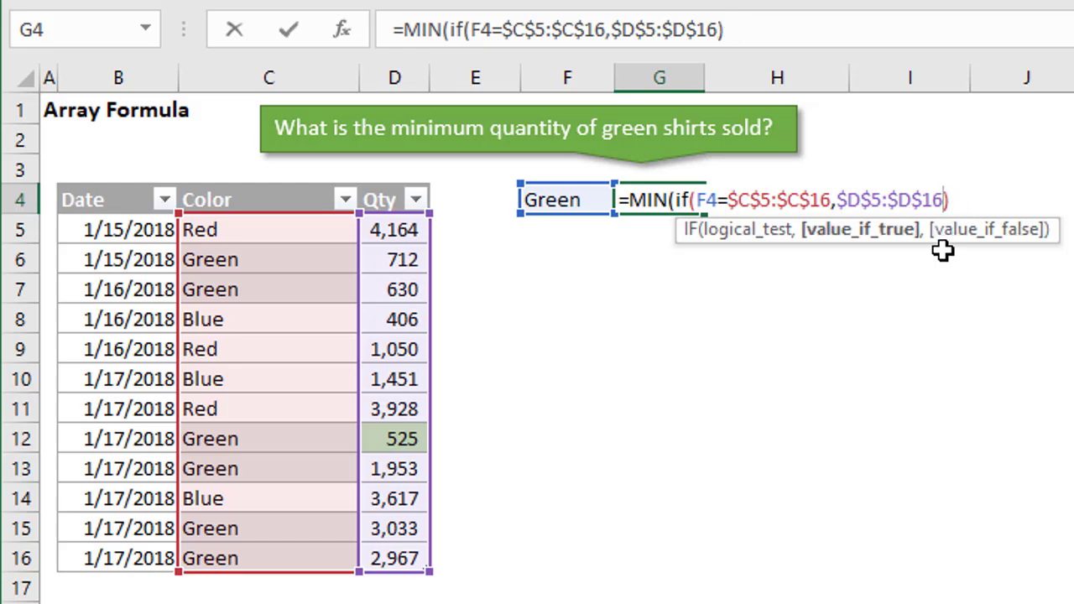
text(,false)
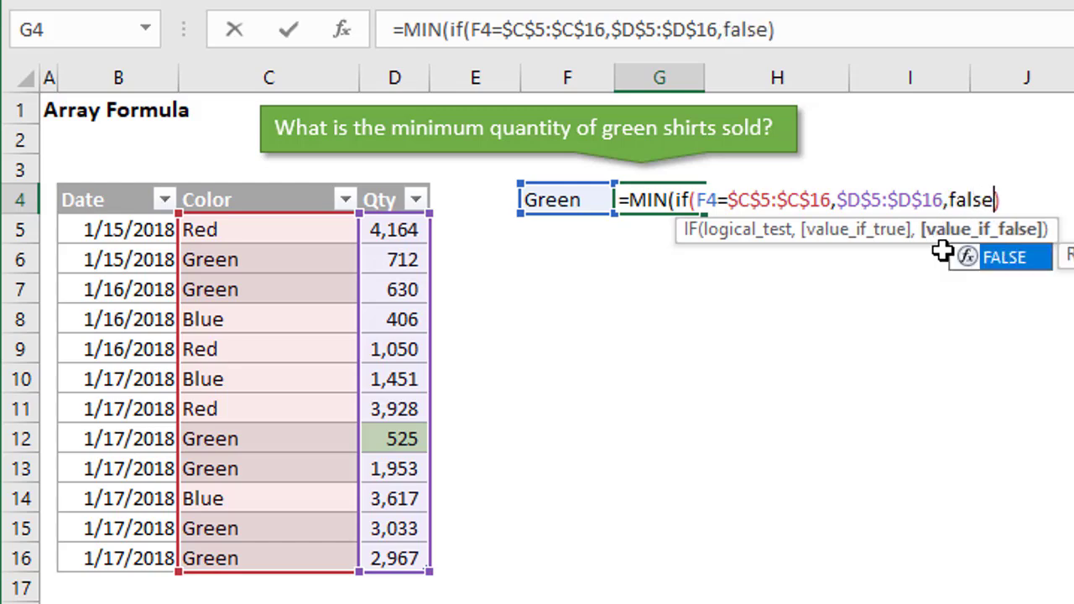
key(BackSpace)
key(BackSpace)
key(BackSpace)
key(BackSpace)
key(BackSpace)
key(BackSpace)
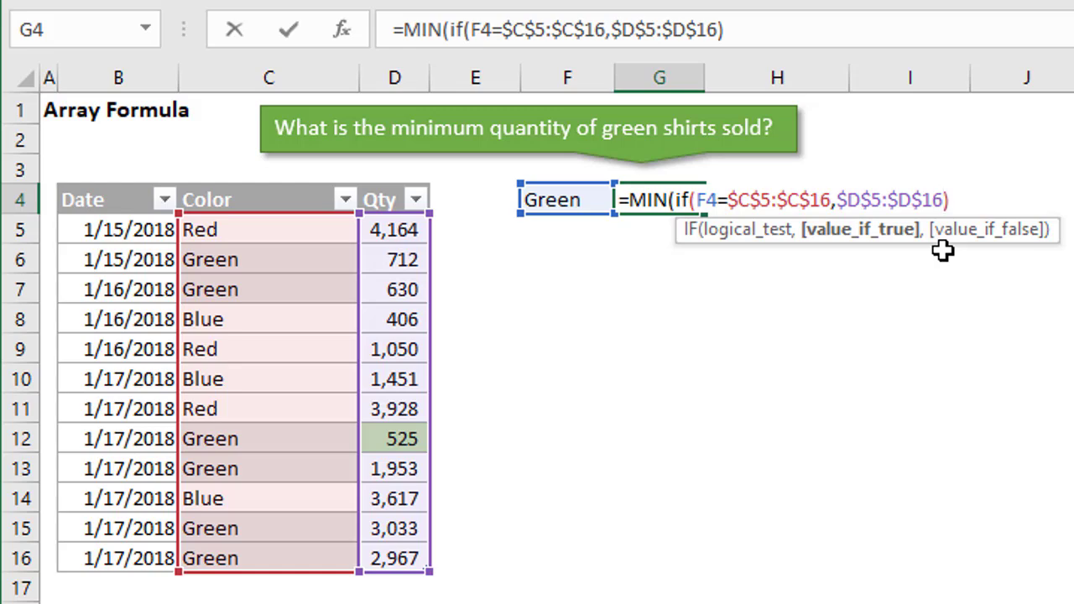
click(962, 200)
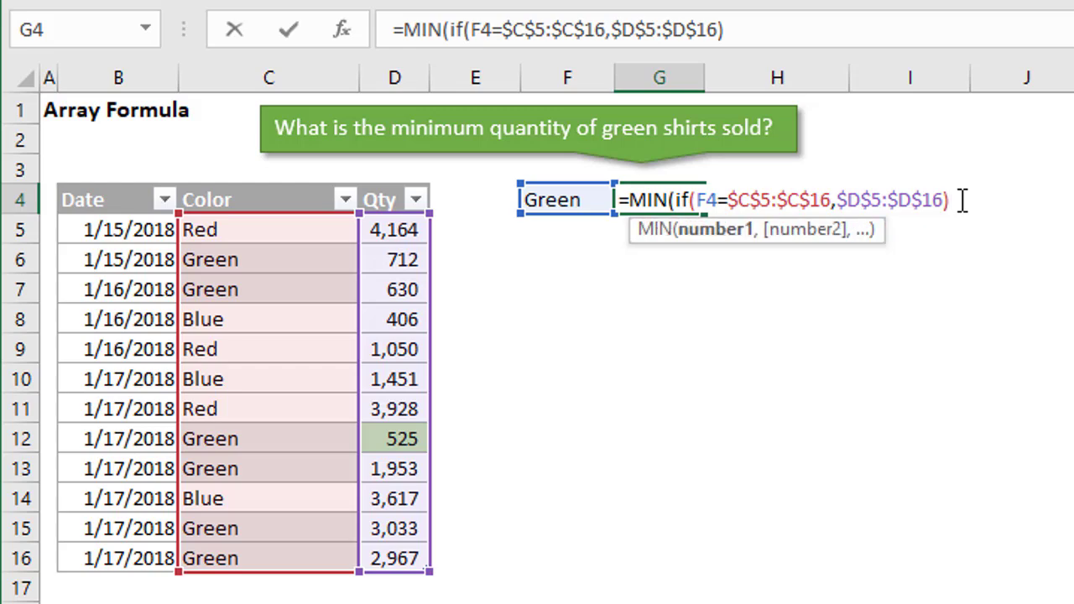
text())
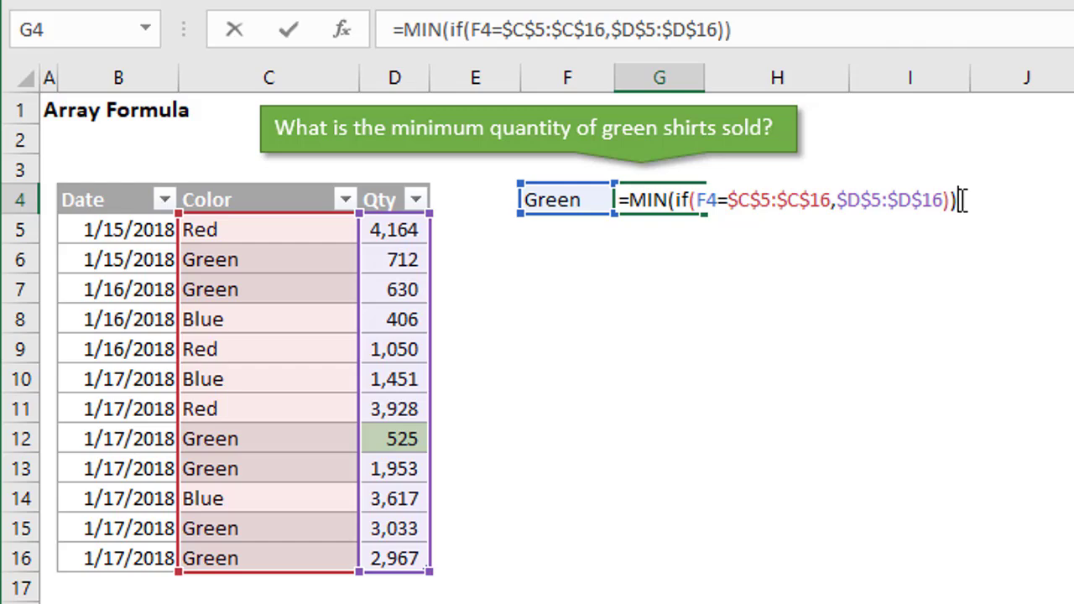
drag(951, 200, 681, 209)
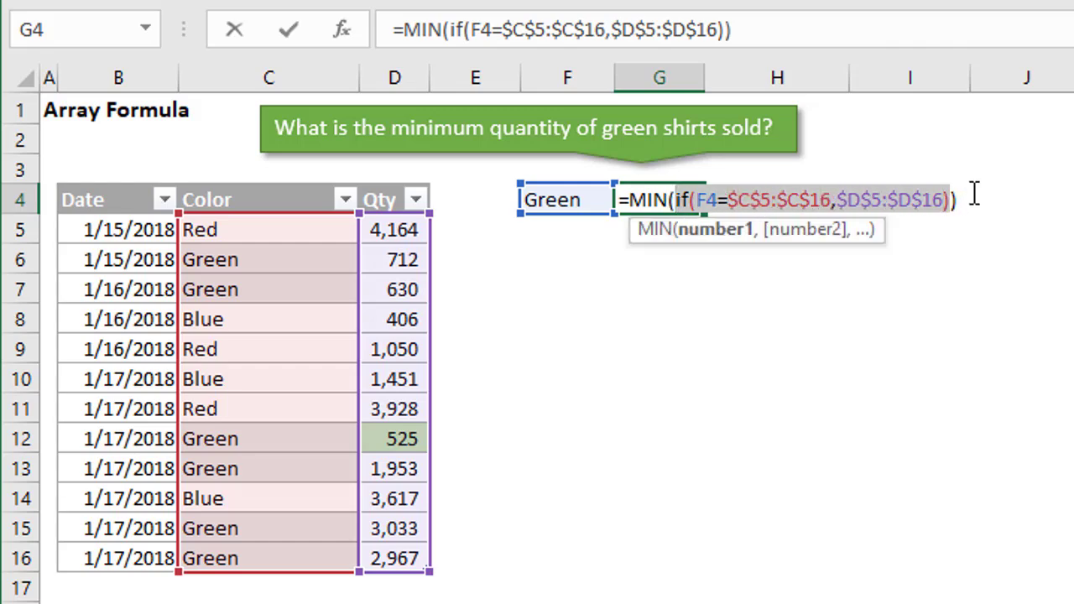
Commit the MIN(IF) formula normally, getting #VALUE!, and reopen G4's formula for editing
key(Return)
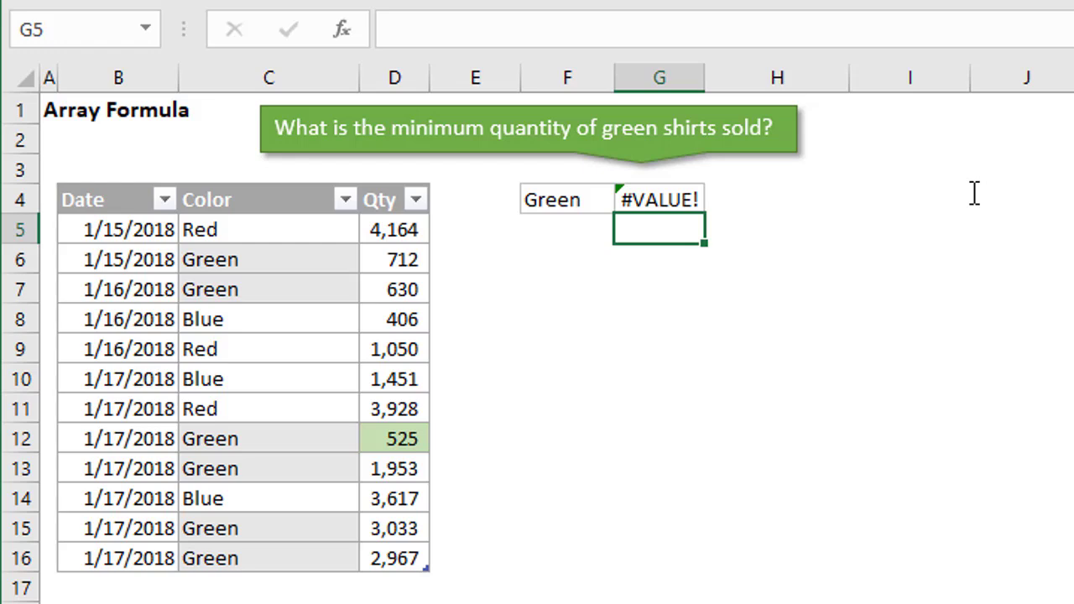
click(673, 202)
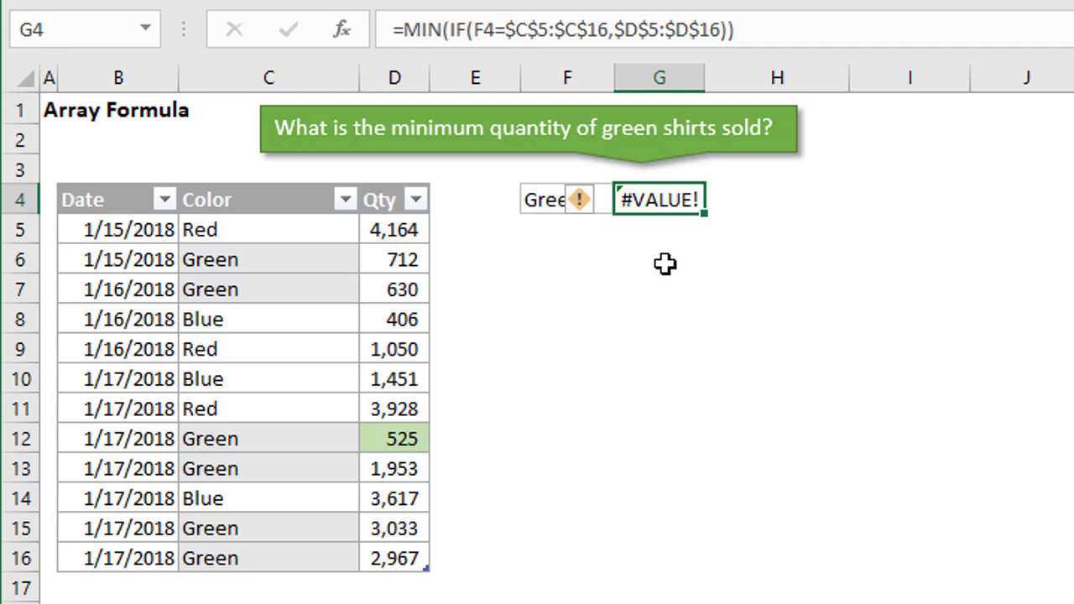
key(F2)
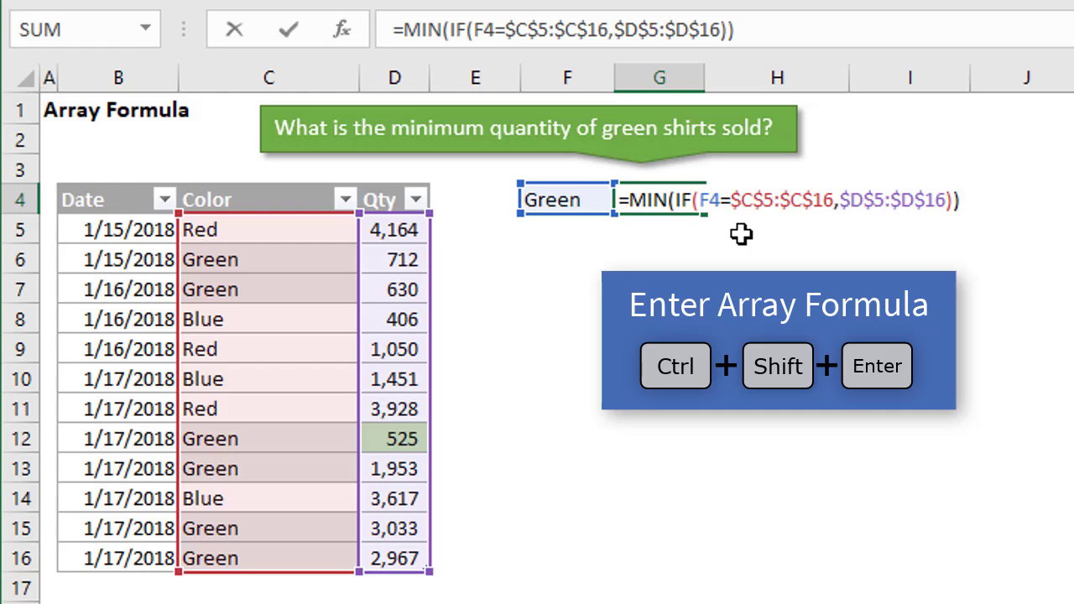
Confirm G4 as an array formula with Ctrl+Shift+Enter so it returns 525
key(ctrl+shift+Return)
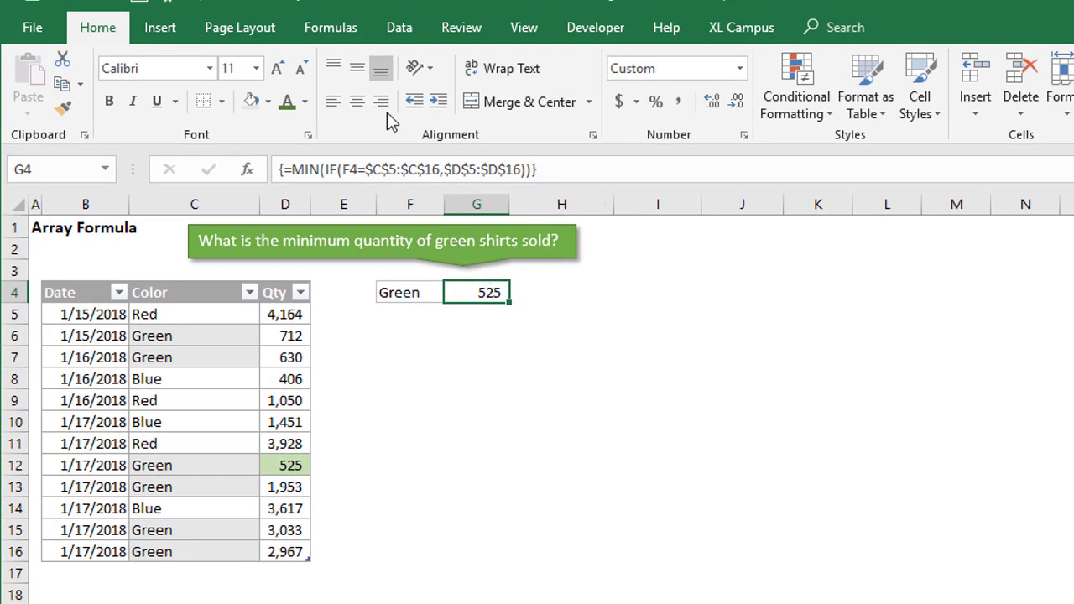
Open Evaluate Formula for G4 and position the dialog so F4:G4 stays visible
click(329, 30)
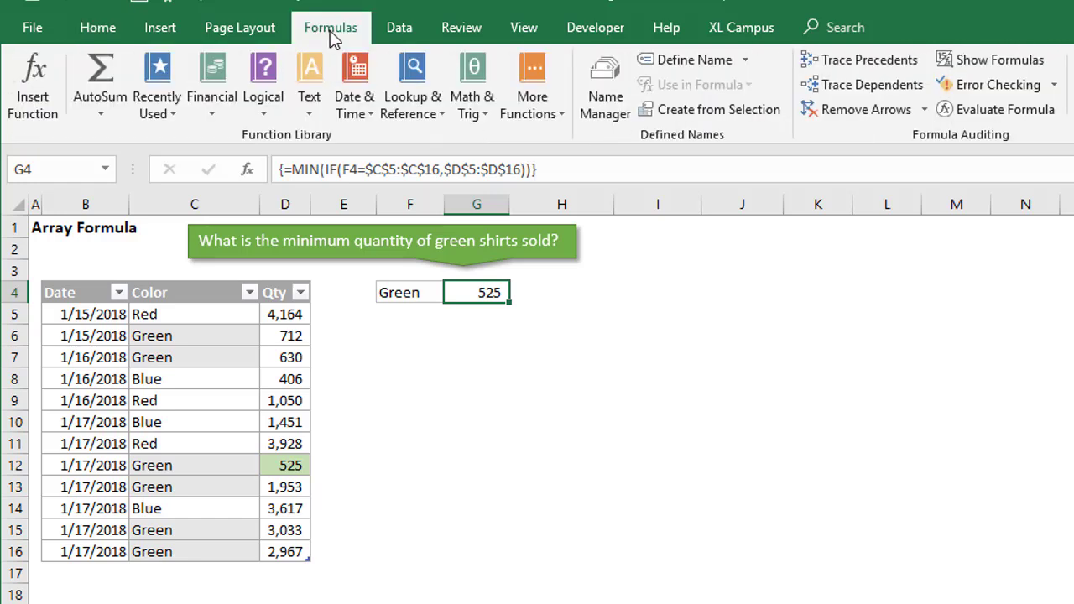
click(952, 113)
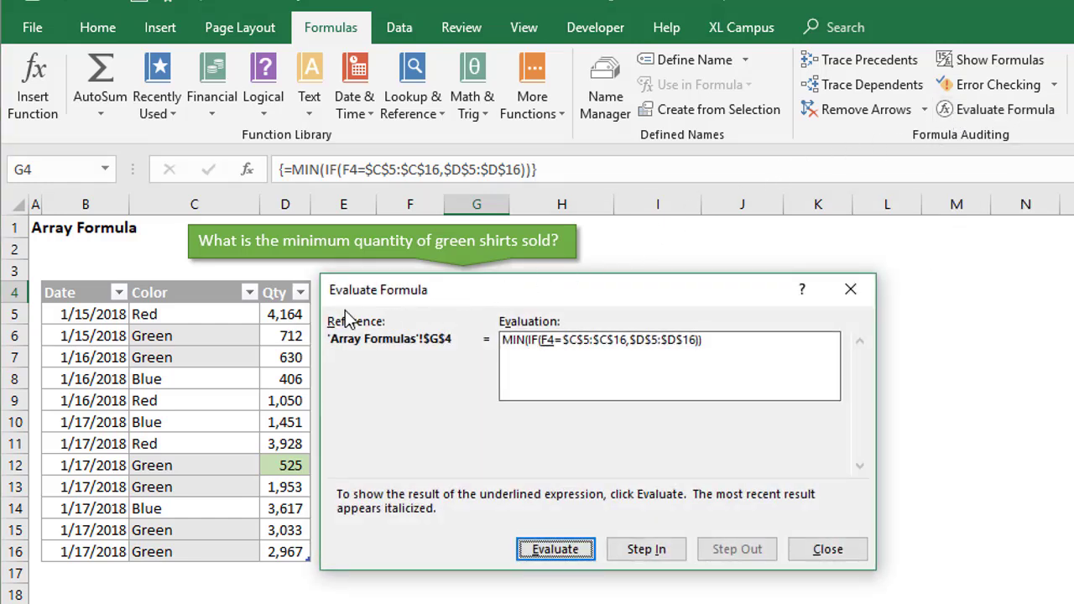
drag(468, 293, 470, 351)
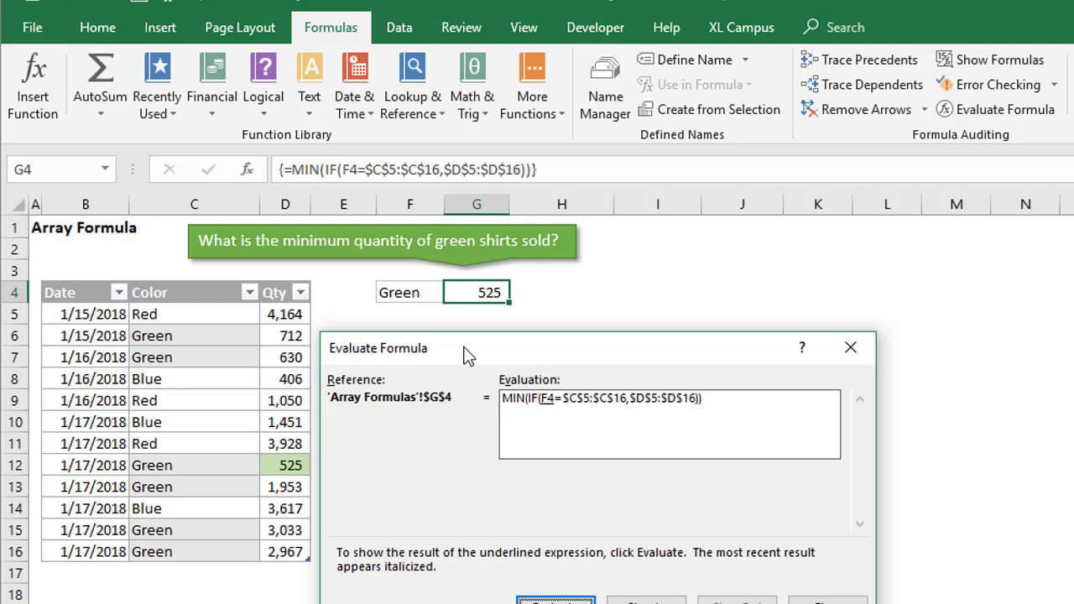
drag(469, 359, 460, 304)
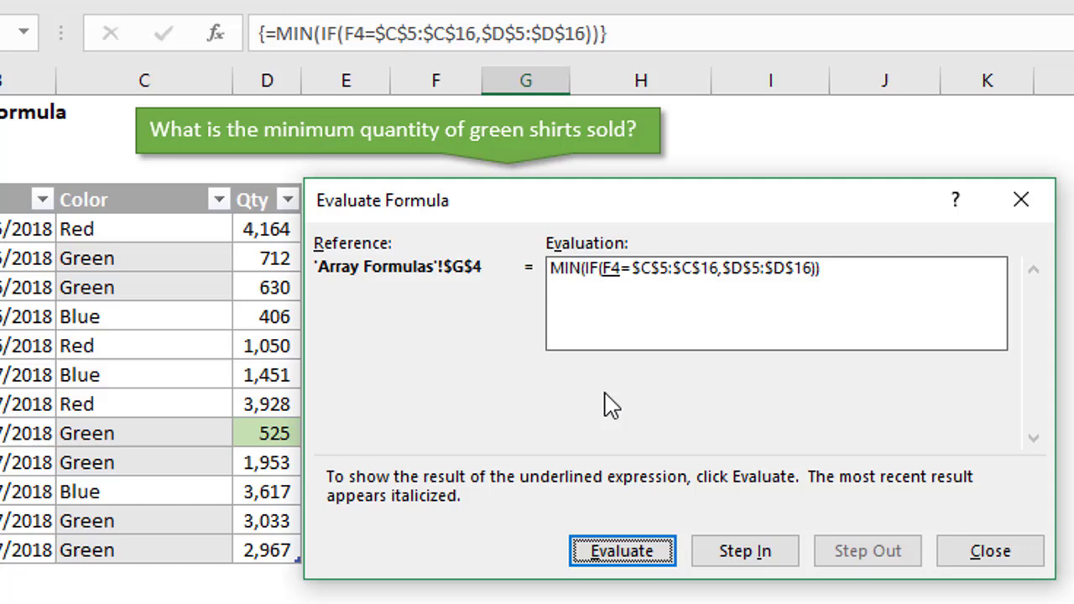
Evaluate F4 to "Green", then the colour comparison into the TRUE/FALSE array
click(614, 551)
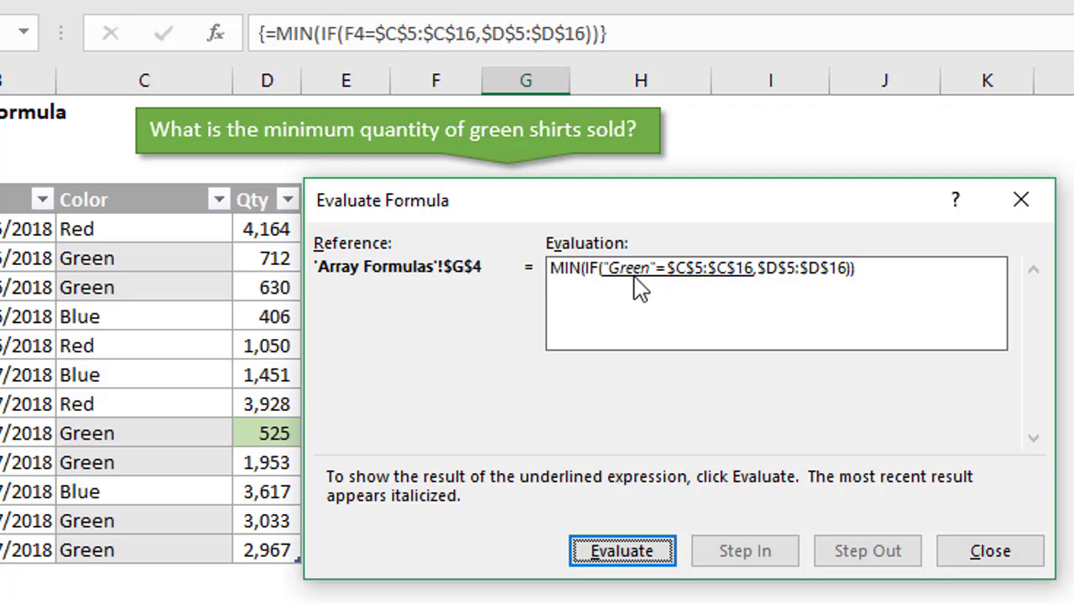
drag(621, 208, 607, 274)
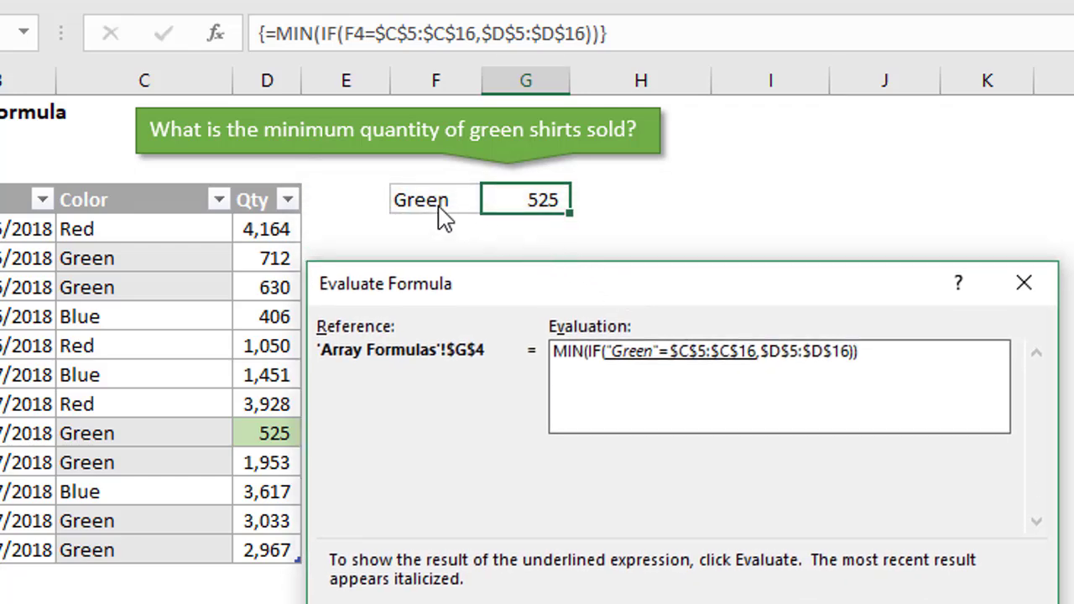
drag(510, 287, 513, 197)
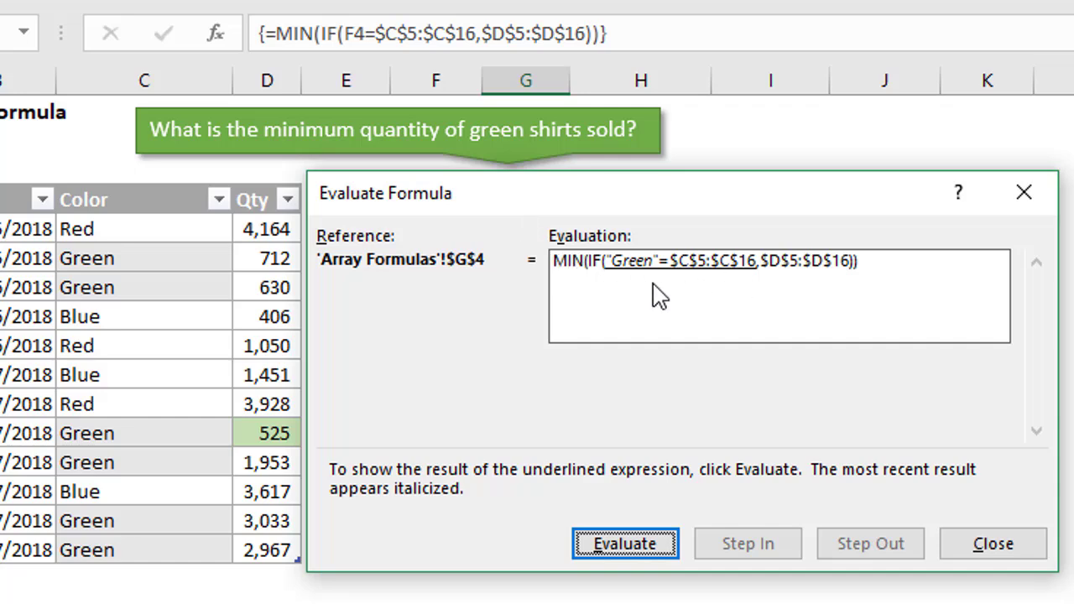
key(Return)
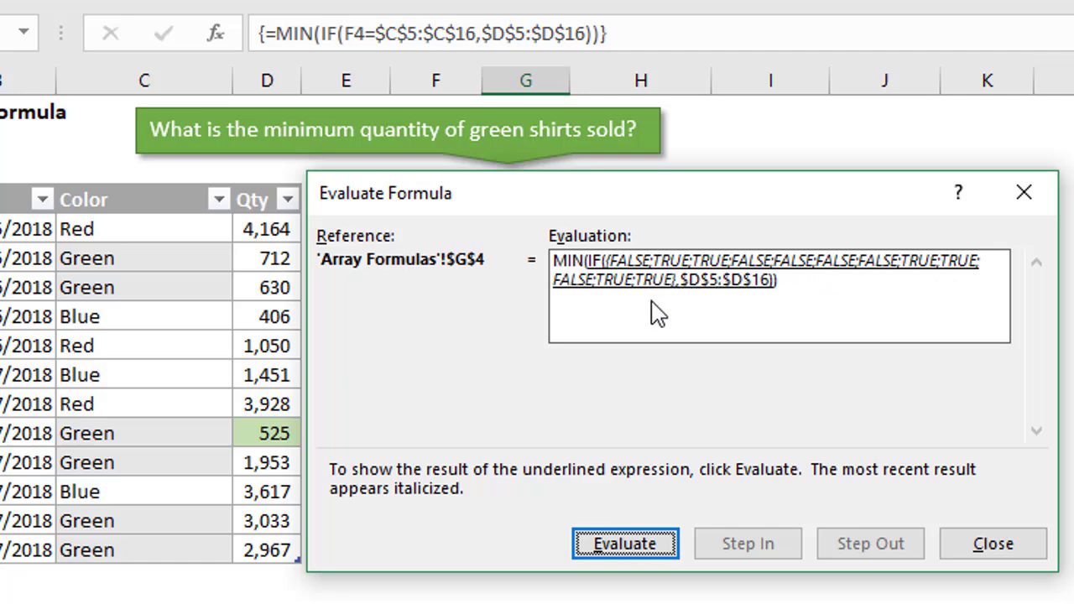
Evaluate IF into {FALSE;712;630;FALSE;FALSE;FALSE;FALSE;525;1953;FALSE;3033;2967}
key(Return)
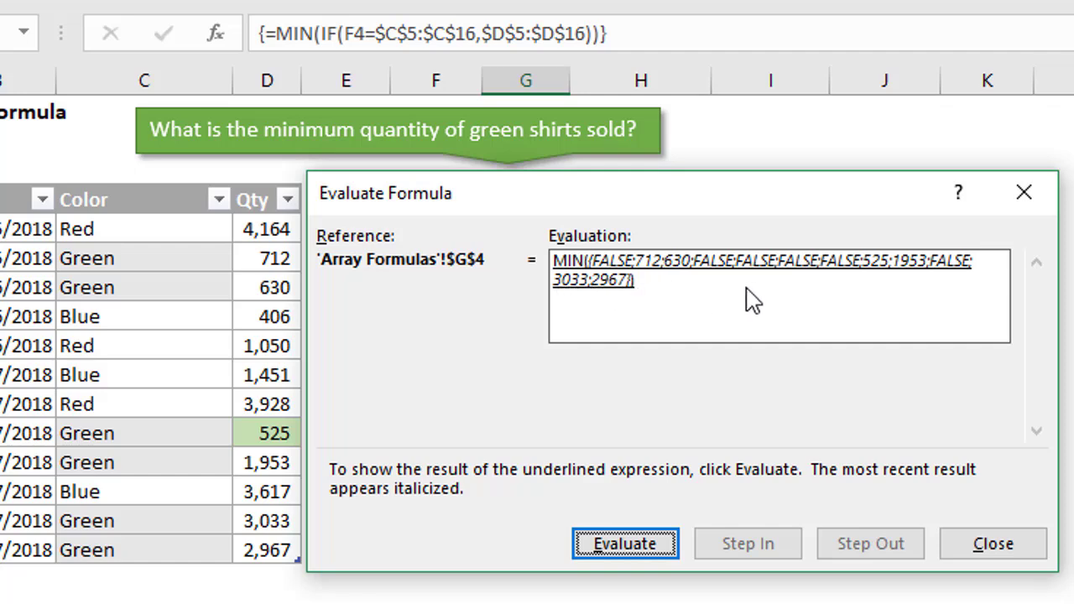
Evaluate MIN to the final 525, restart the evaluation, and close the dialog
key(Return)
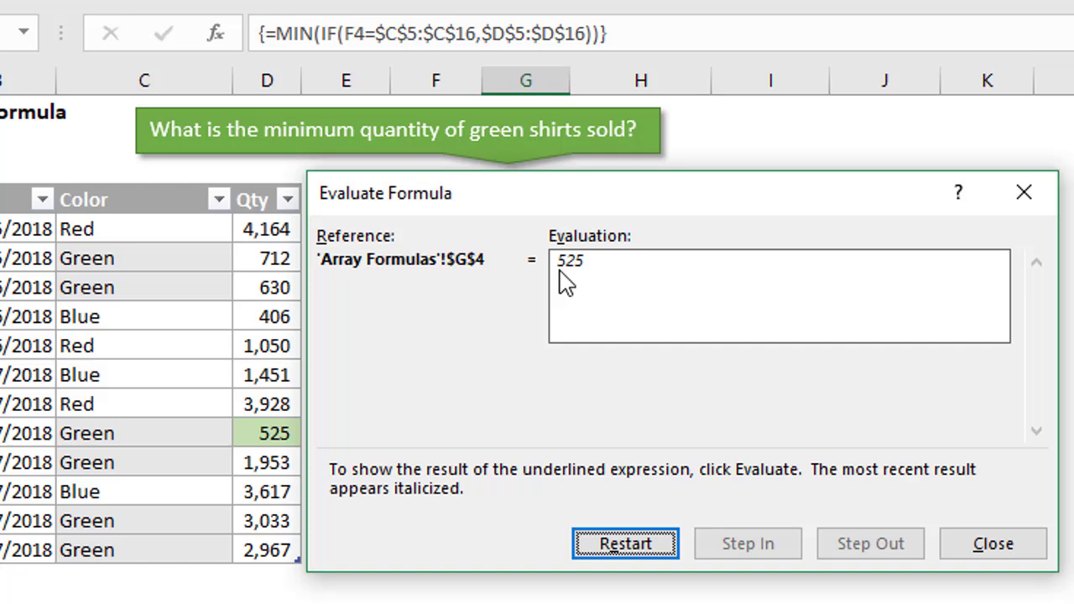
click(608, 547)
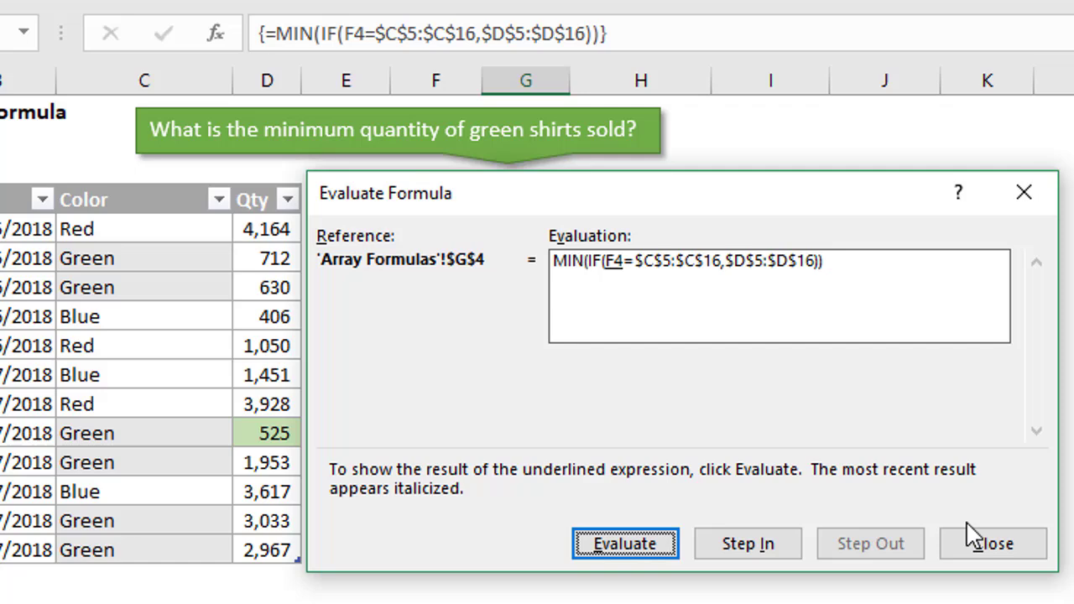
click(993, 545)
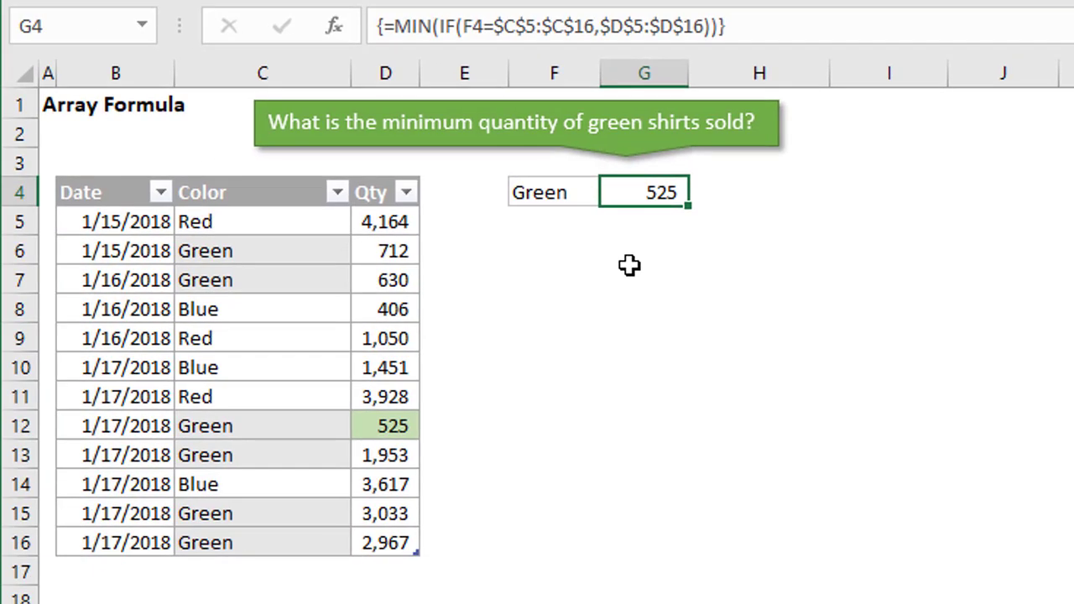
Highlight the IF test and the whole IF in G4's formula, then recommit it as an array formula
key(F2)
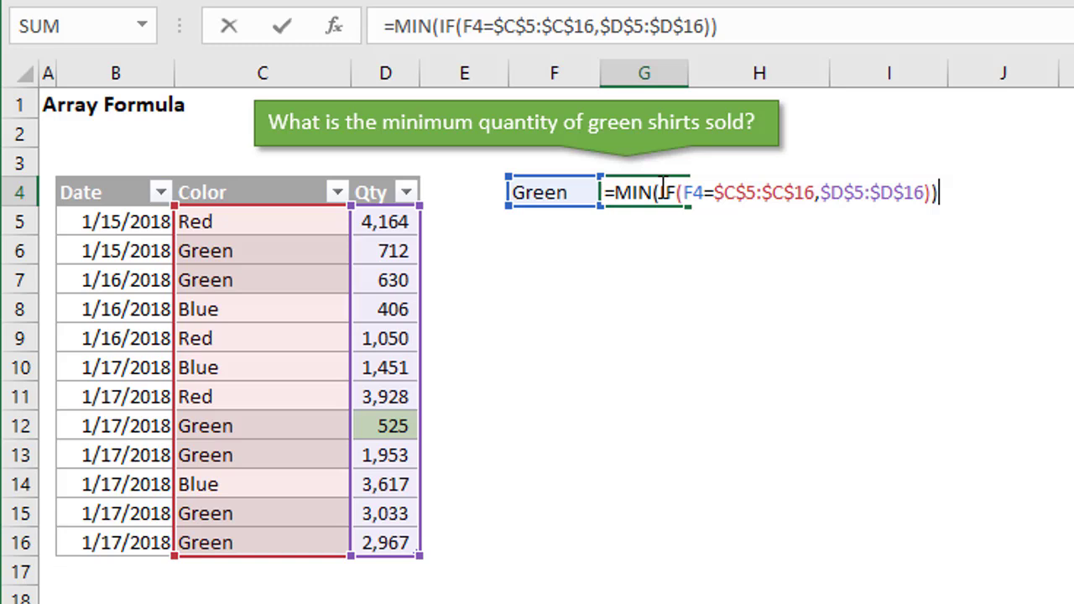
drag(660, 192, 826, 191)
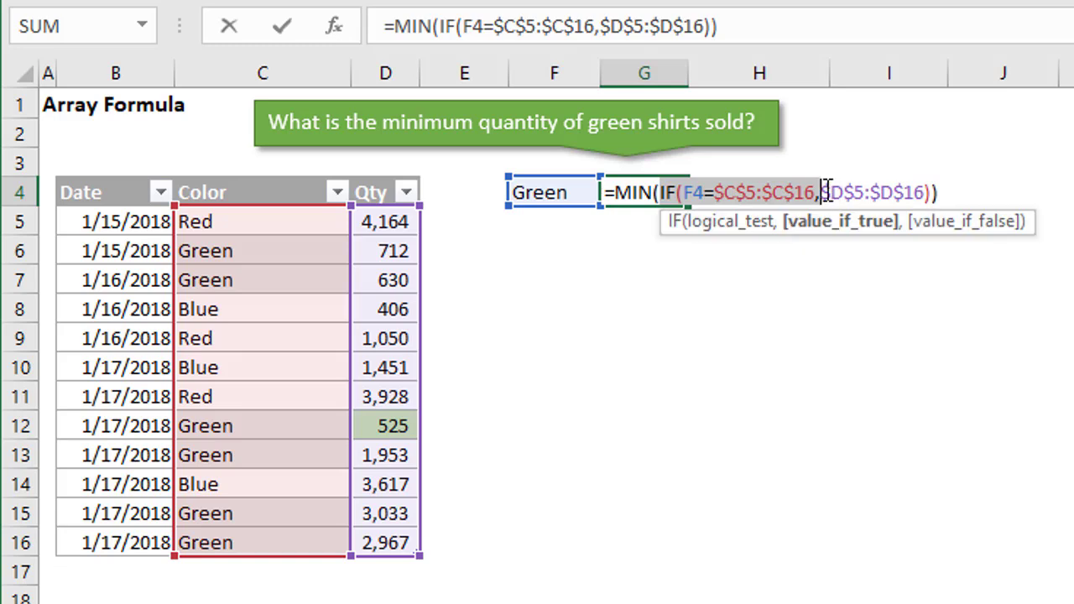
click(701, 192)
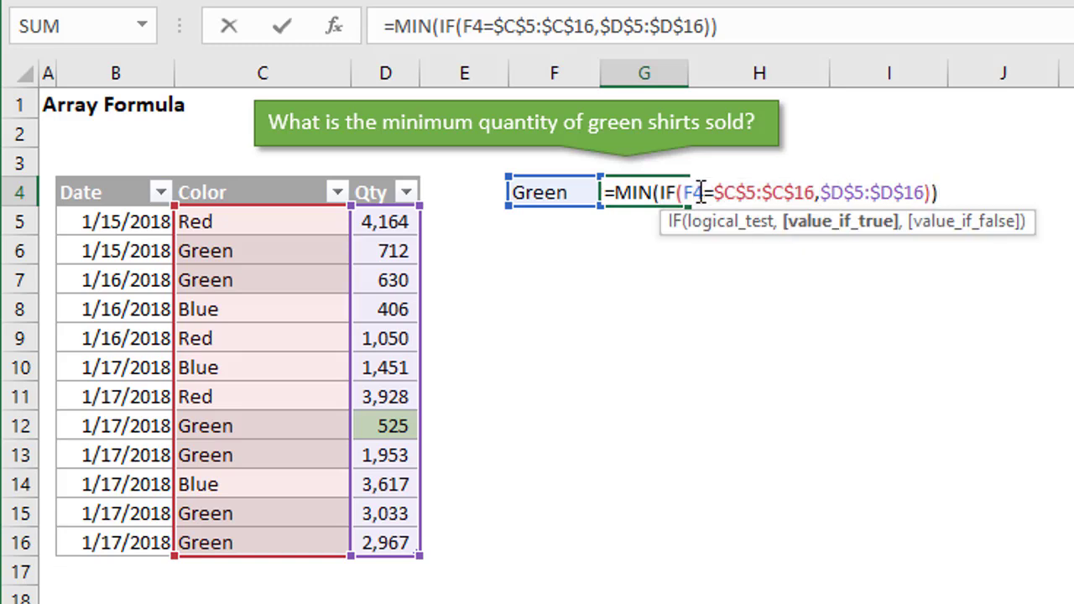
drag(681, 193, 816, 192)
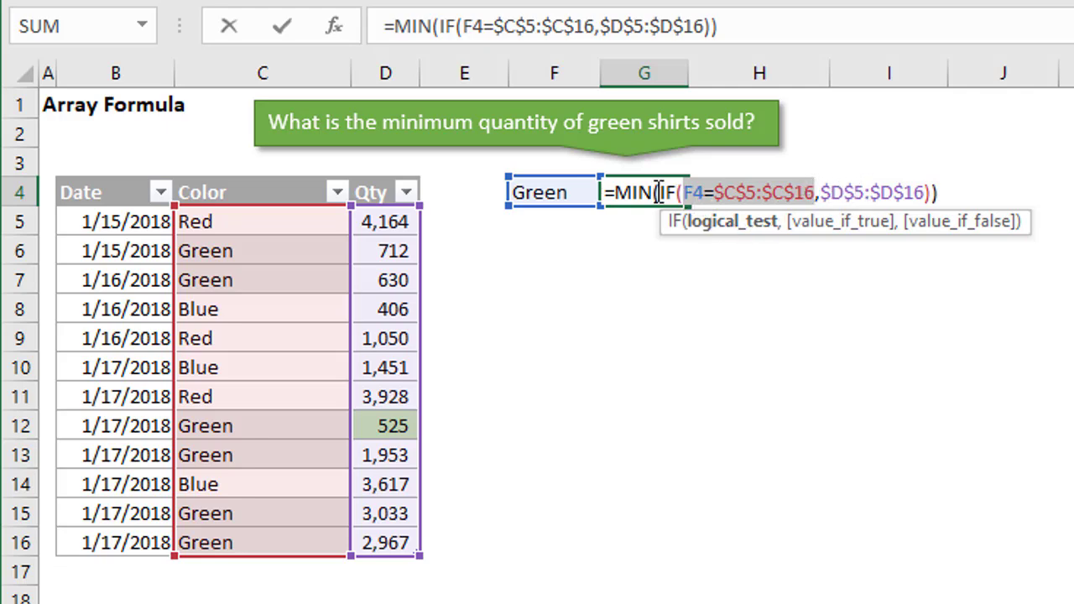
drag(658, 193, 931, 183)
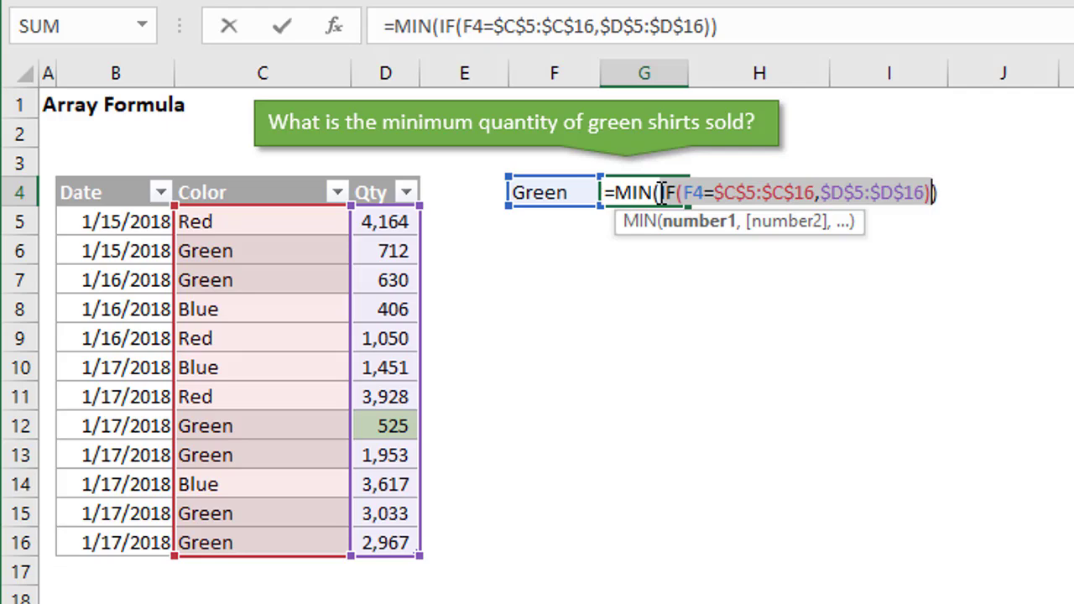
key(ctrl+shift+Return)
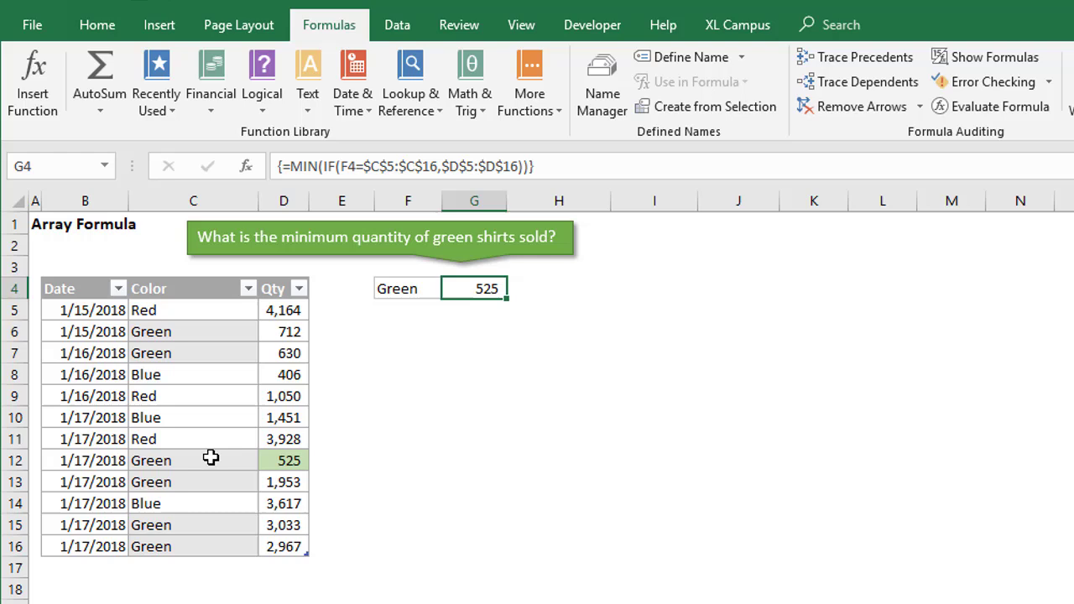
Open Evaluate Formula for 'Array Formulas'!$G$4 showing the unevaluated MIN(IF(...))
click(961, 113)
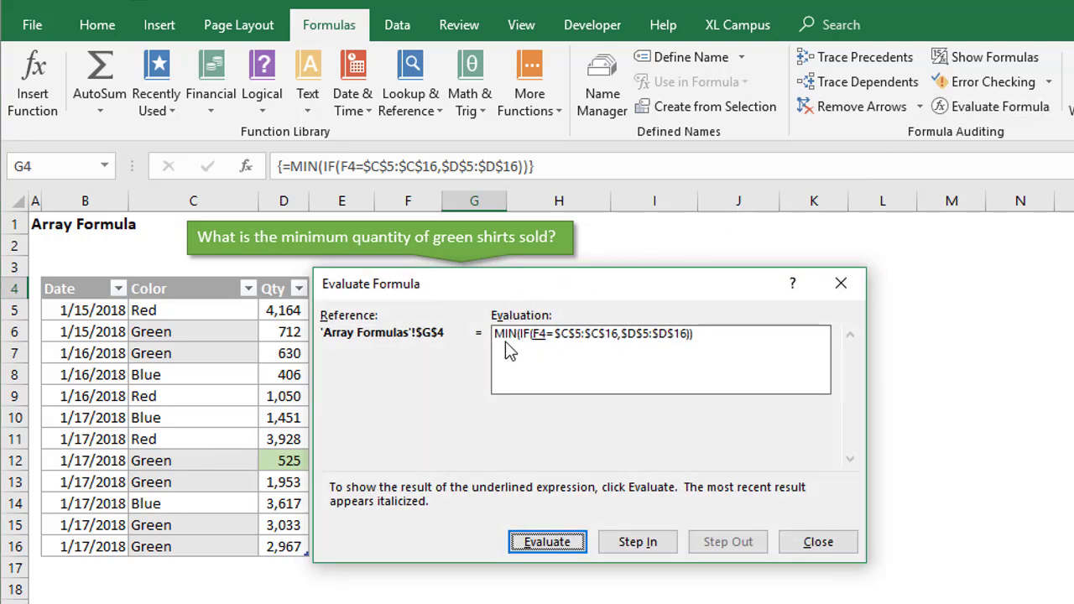
Close the Evaluate Formula window so G4 shows 525 for Green
click(841, 283)
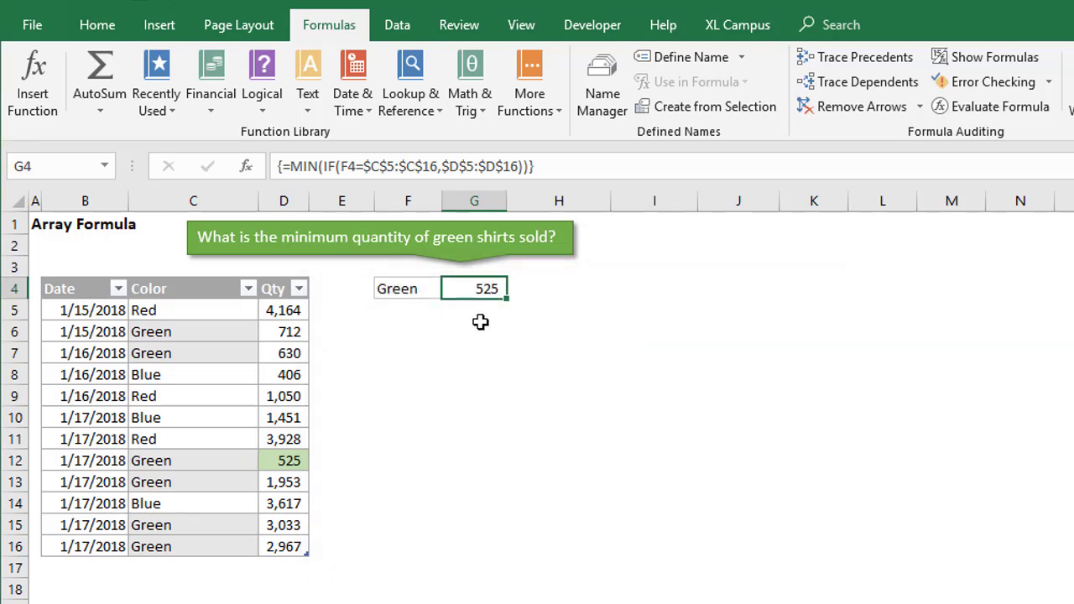